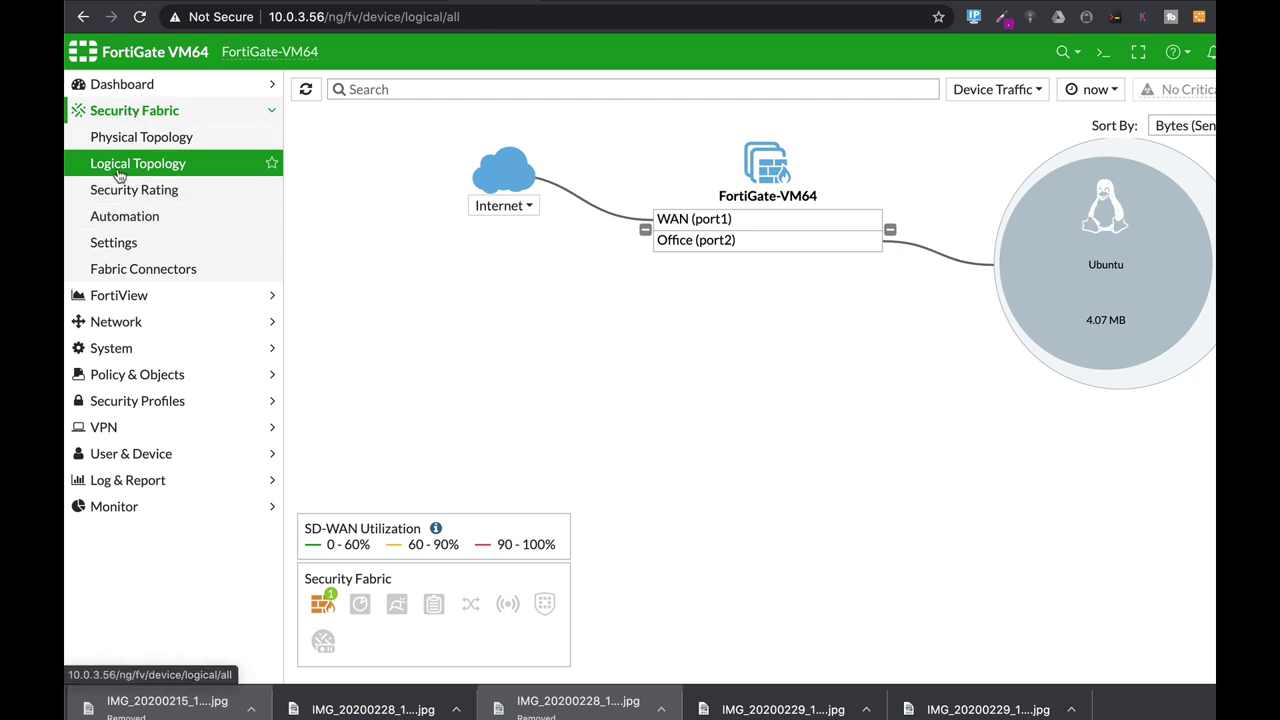
Step: Ban the source IP 10.0.5.2 from the FortiView Sources list temporarily, with a duration of 30 minutes
mouse_move(1083, 247)
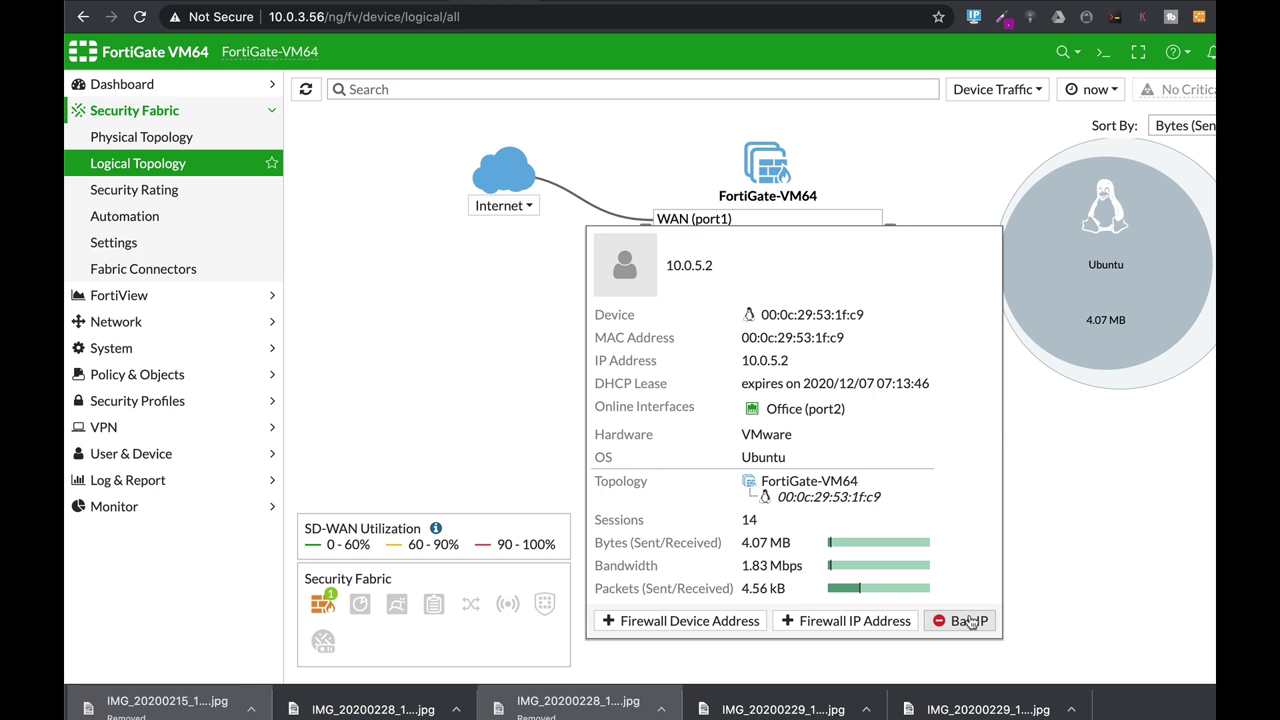
left_click(160, 298)
left_click(135, 167)
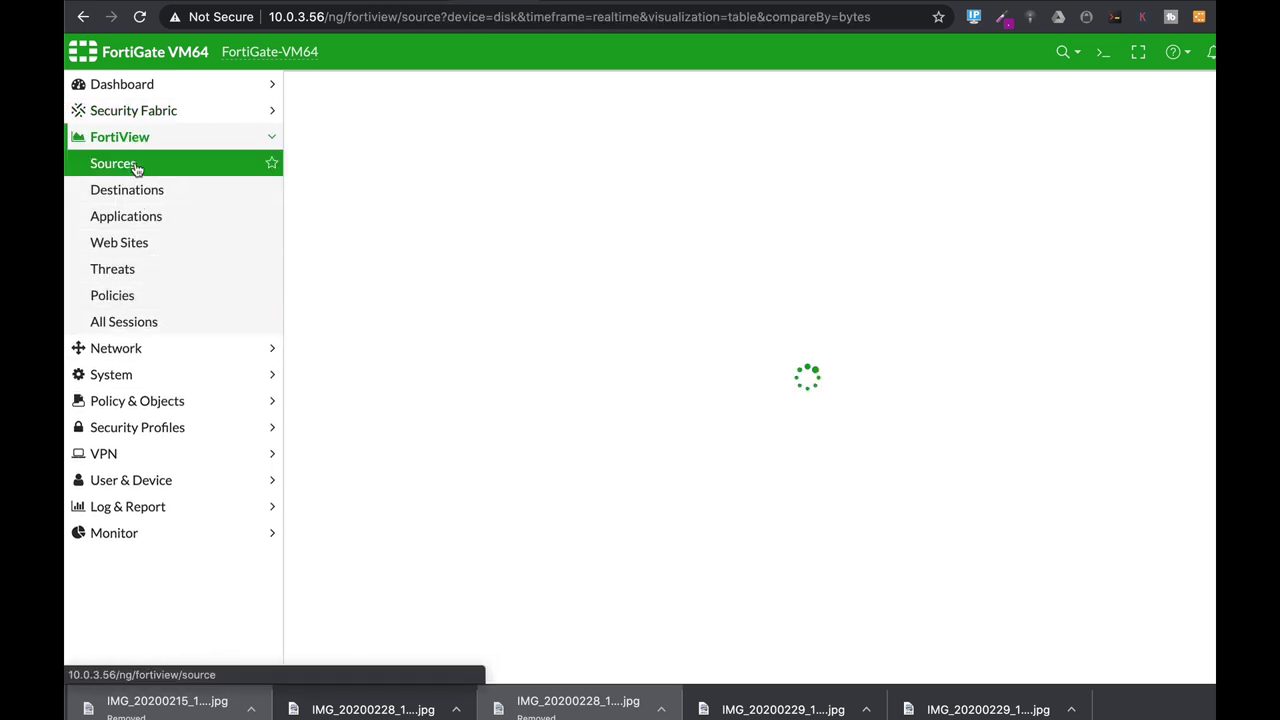
left_click(415, 190)
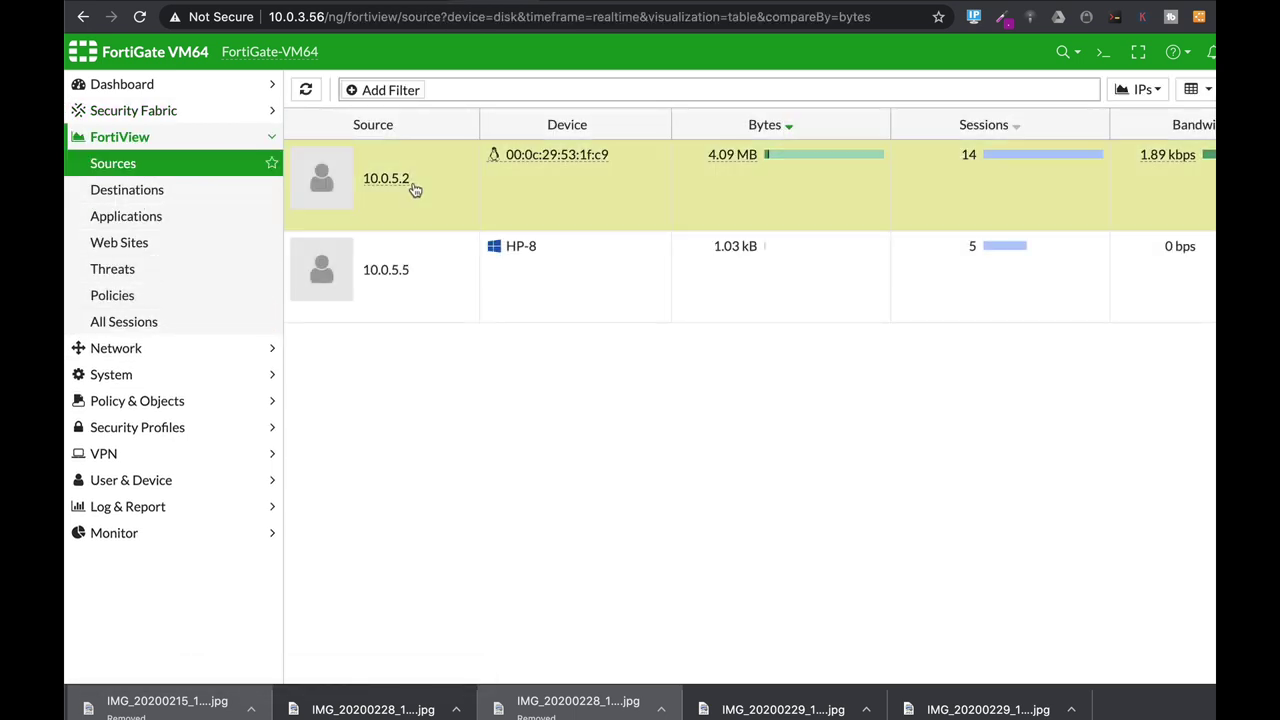
right_click(415, 190)
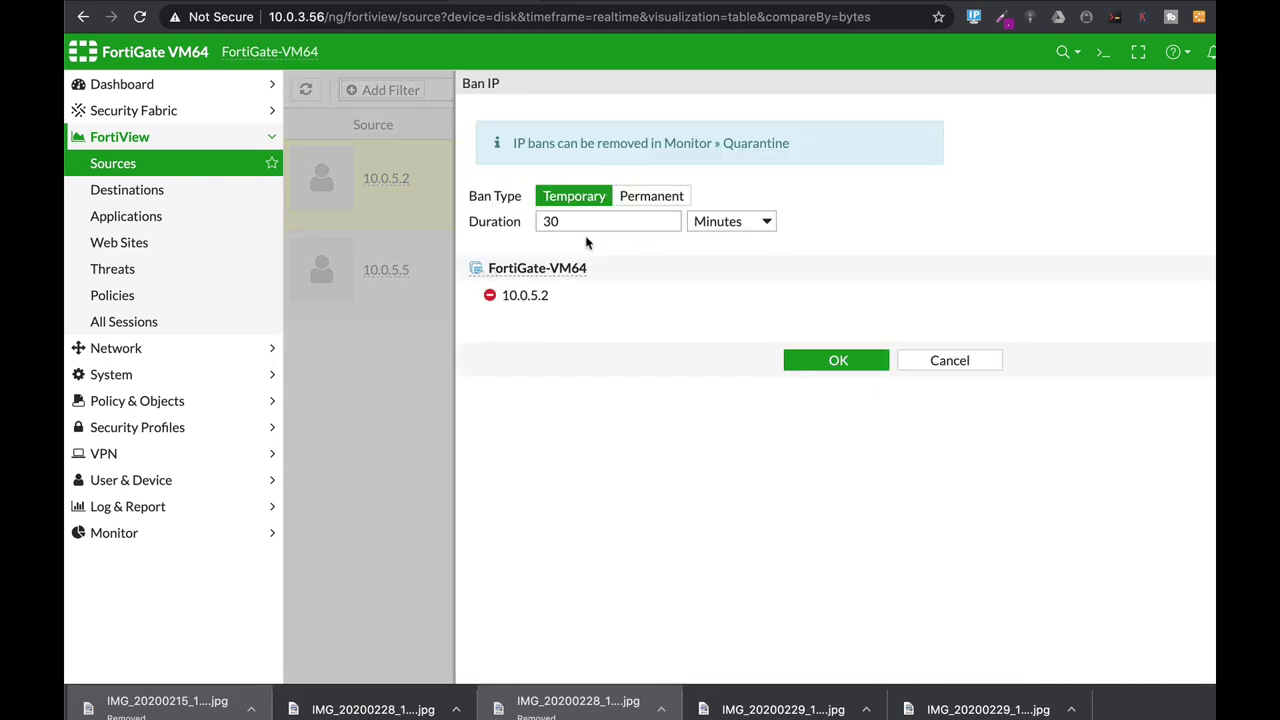
left_click(843, 362)
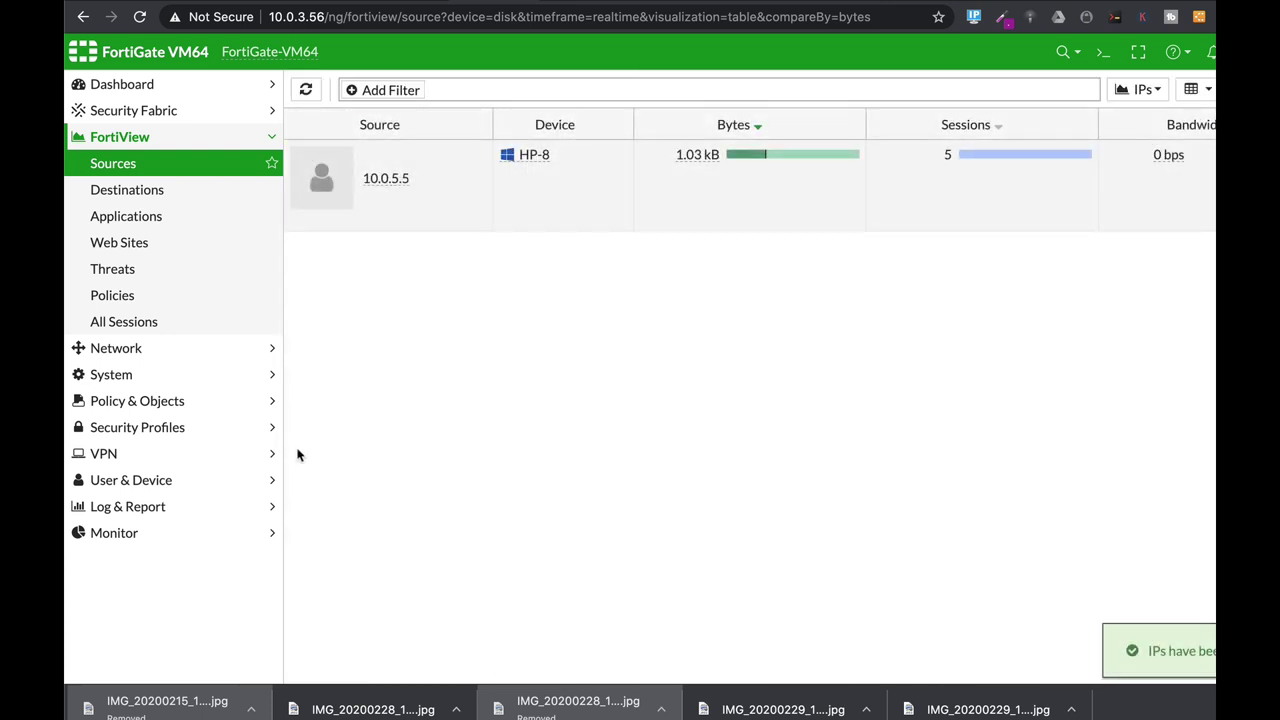
Step: Open the Quarantine Monitor and examine the removal options for the banned IP 10.0.5.2 without removing it
left_click(143, 532)
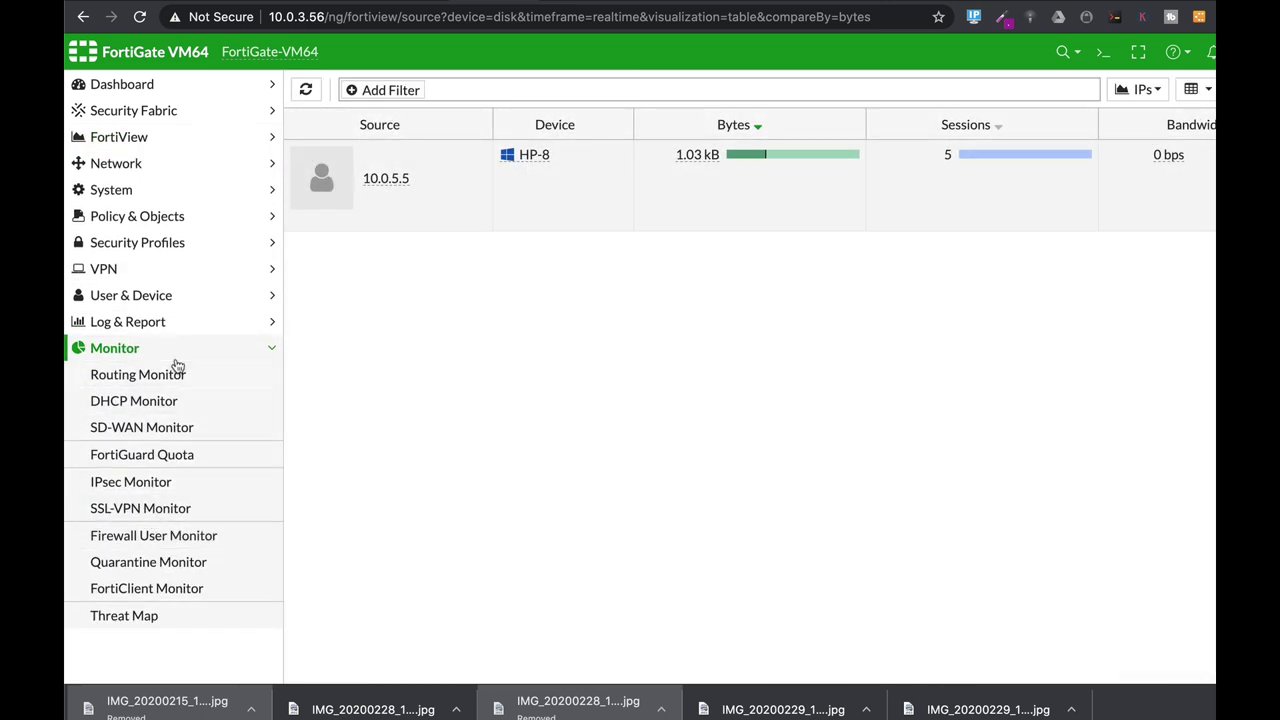
left_click(143, 568)
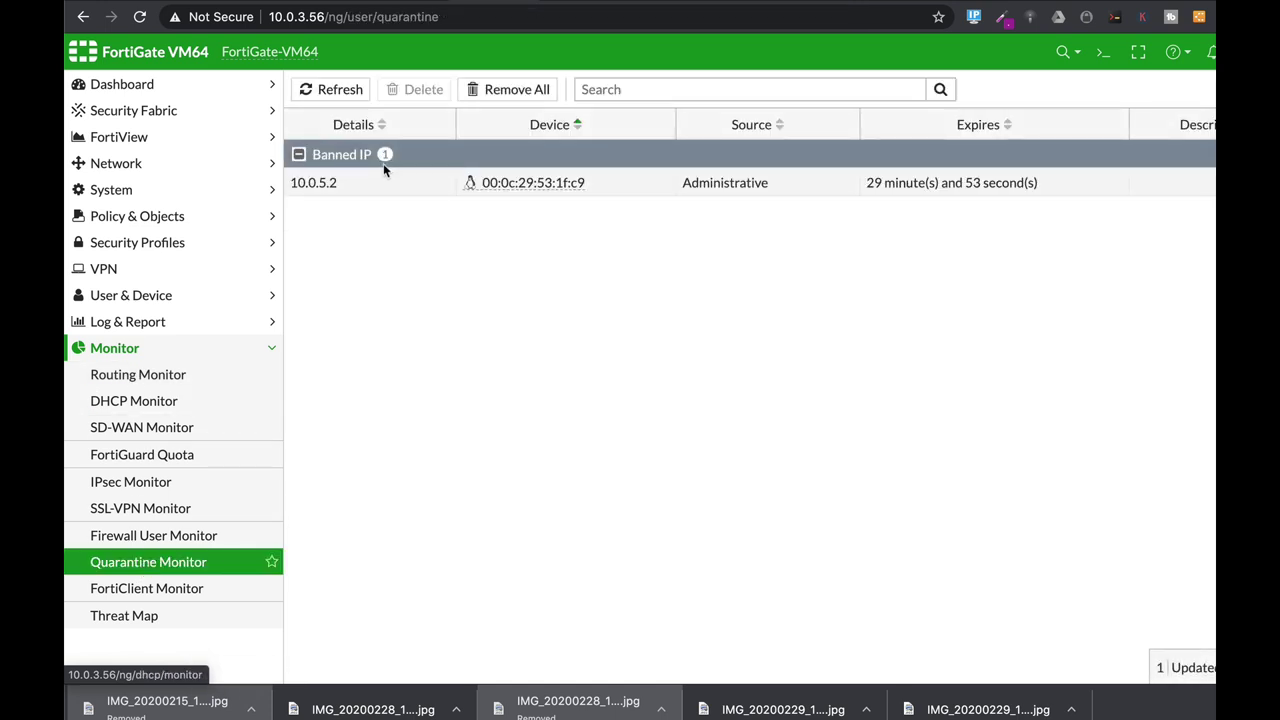
right_click(508, 180)
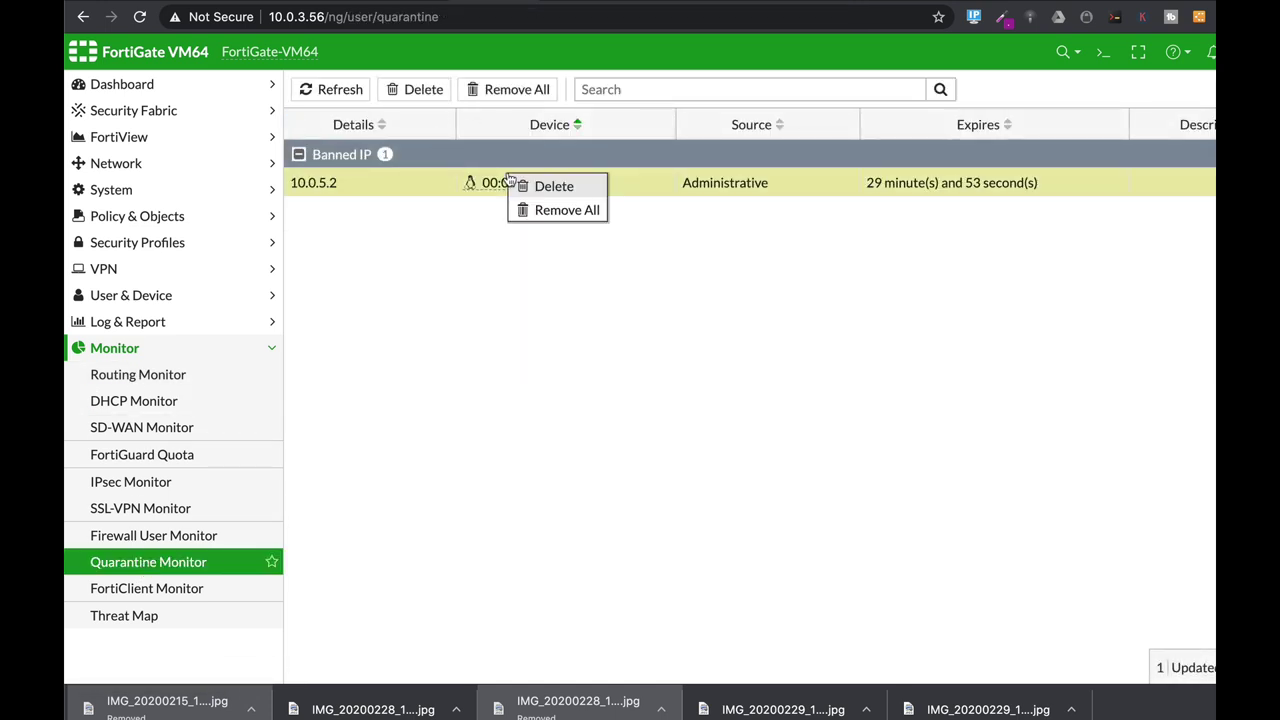
left_click(551, 251)
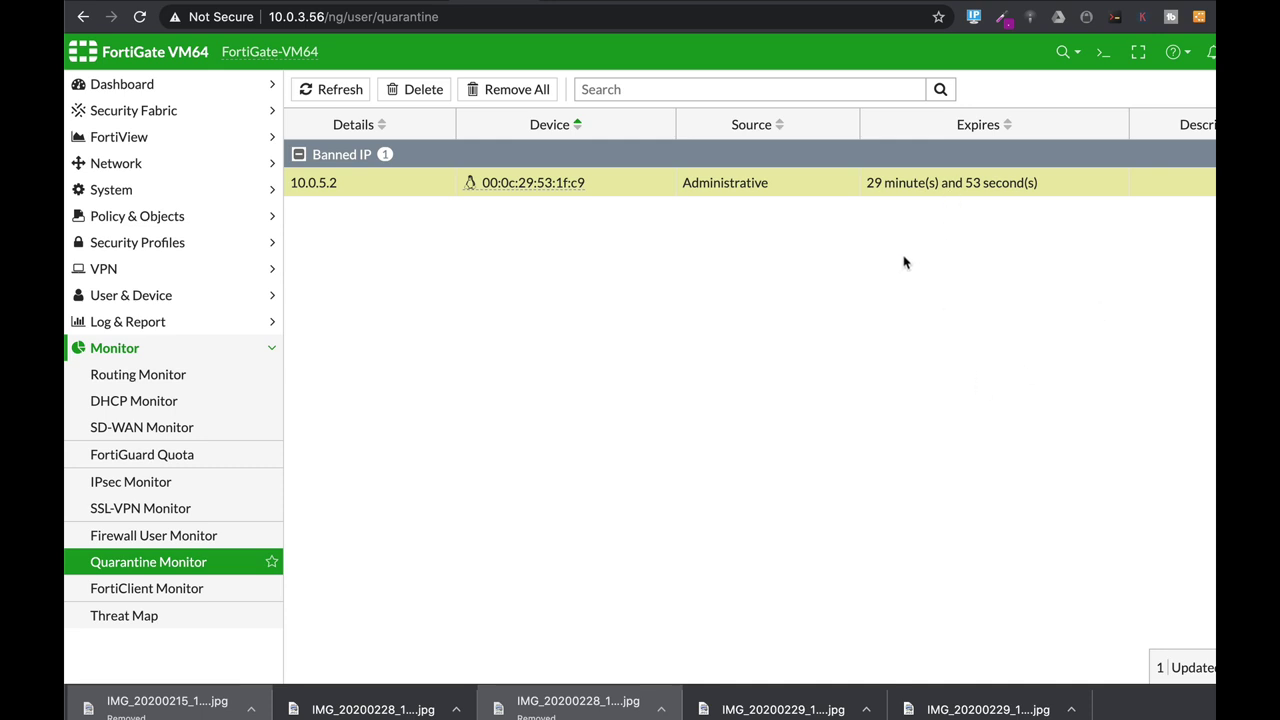
Step: Run diag user quarantine list in the CLI console and highlight the returned quarantine entry
left_click(1103, 52)
type("dia")
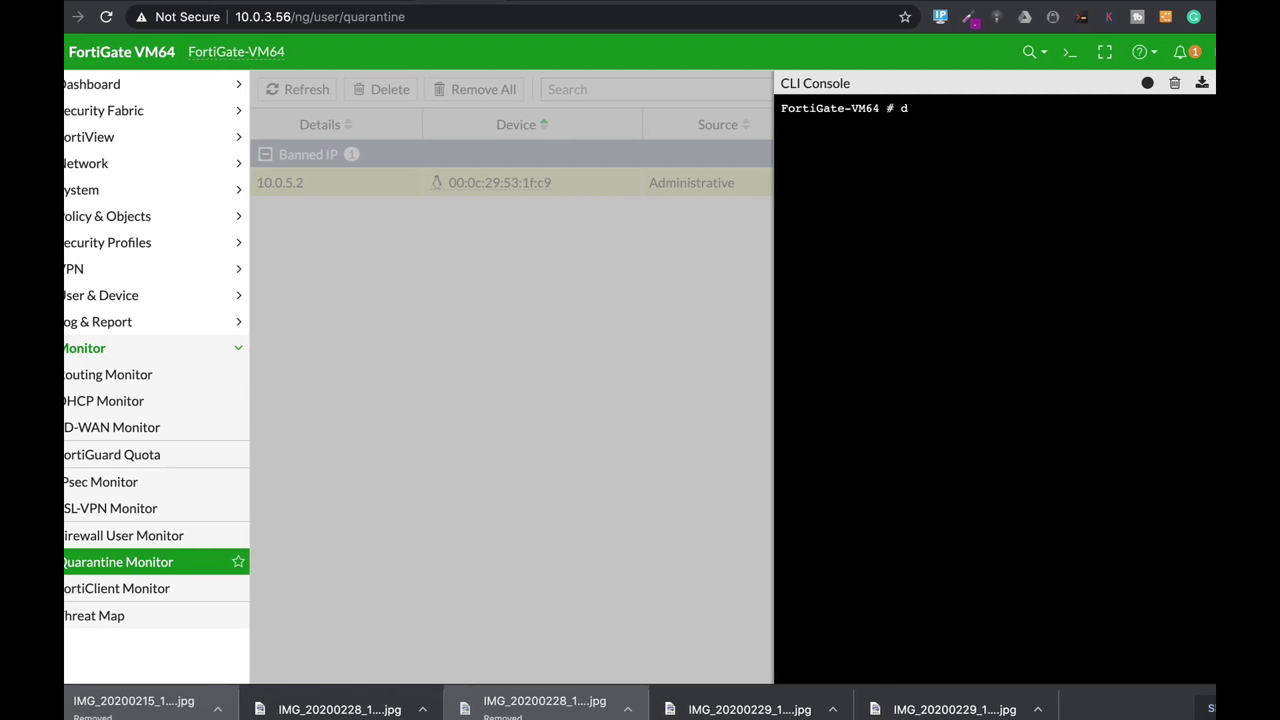
type("g user ")
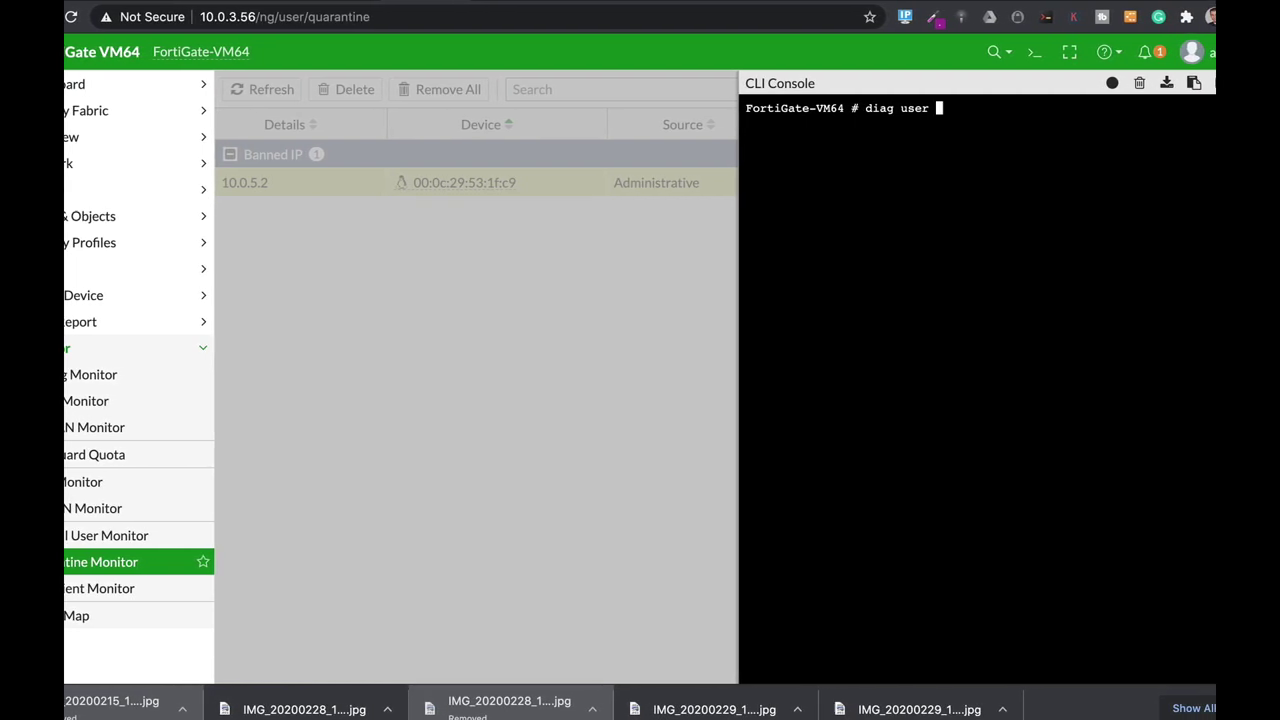
type("quarantine list")
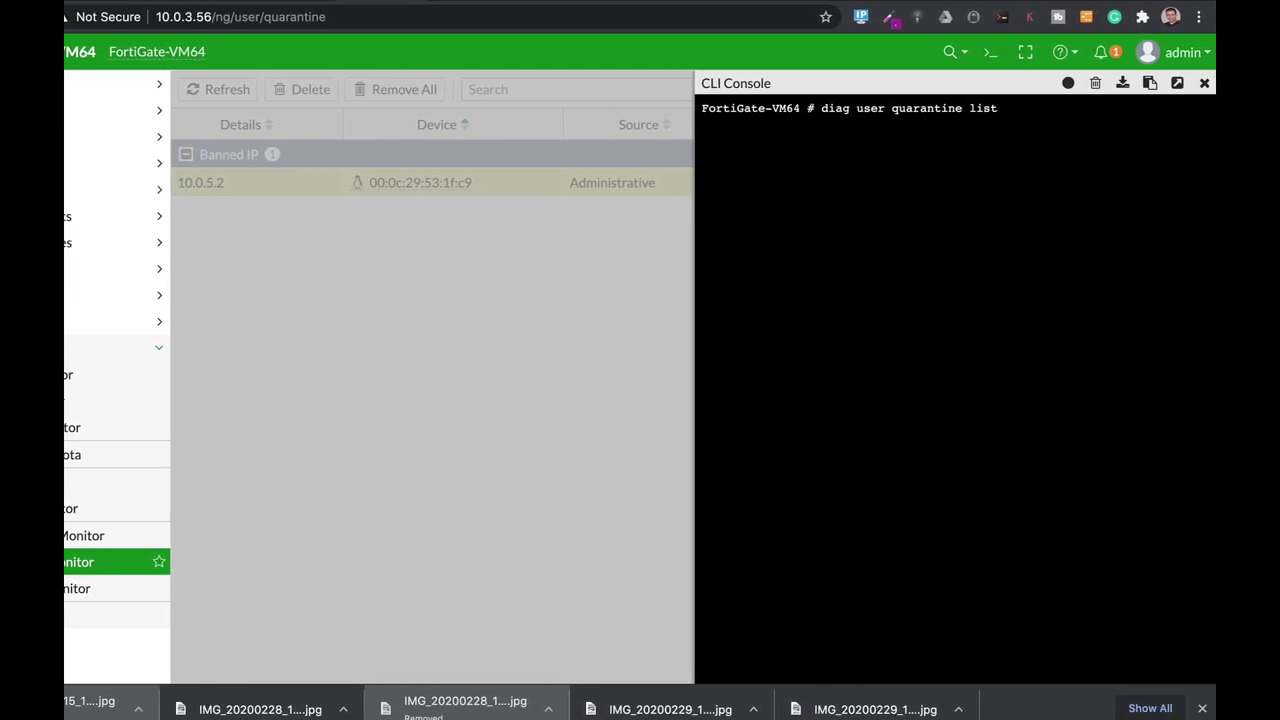
key("Return")
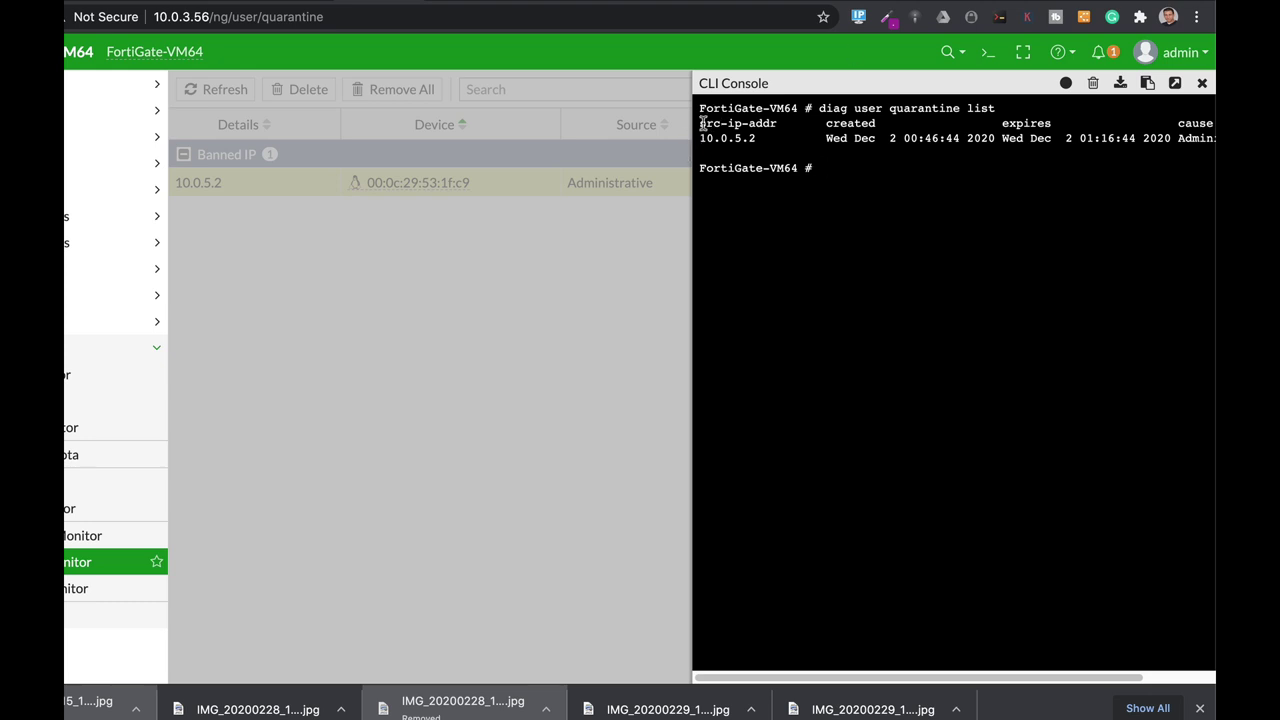
left_click_drag(701, 123, 1048, 151)
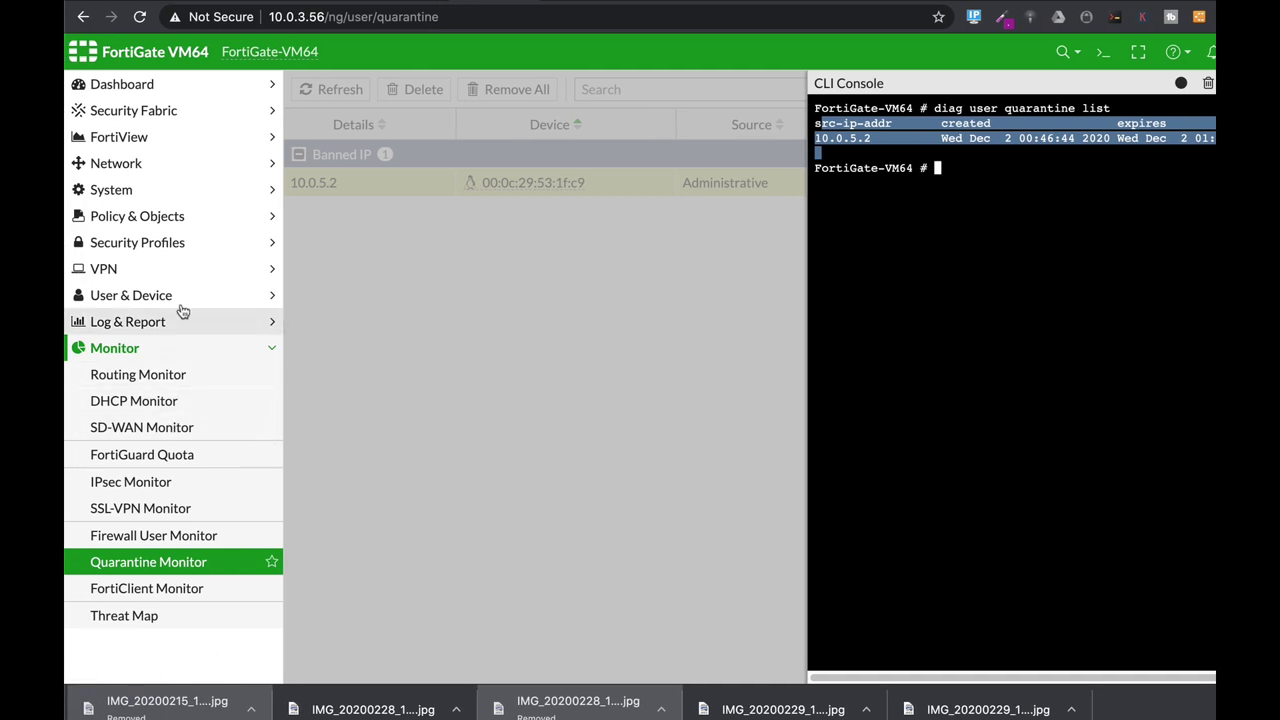
Step: Open the default Intrusion Prevention sensor for editing
left_click(137, 246)
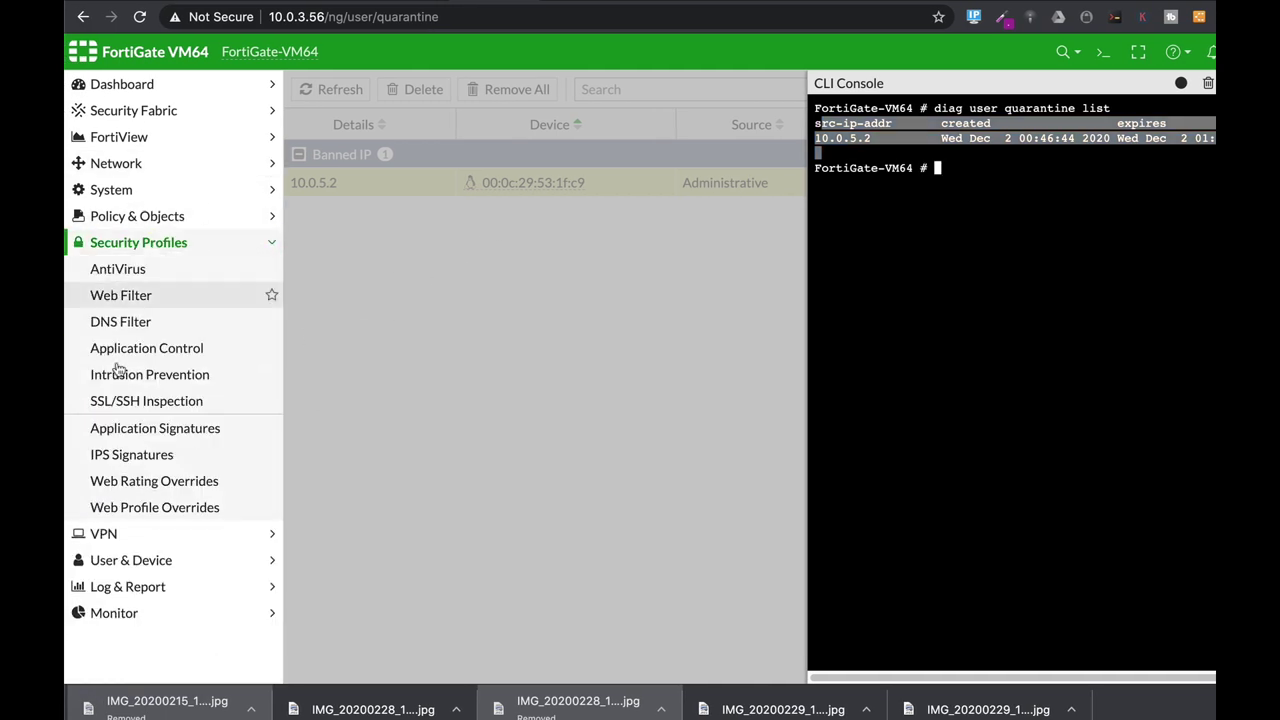
left_click(134, 458)
left_click(186, 374)
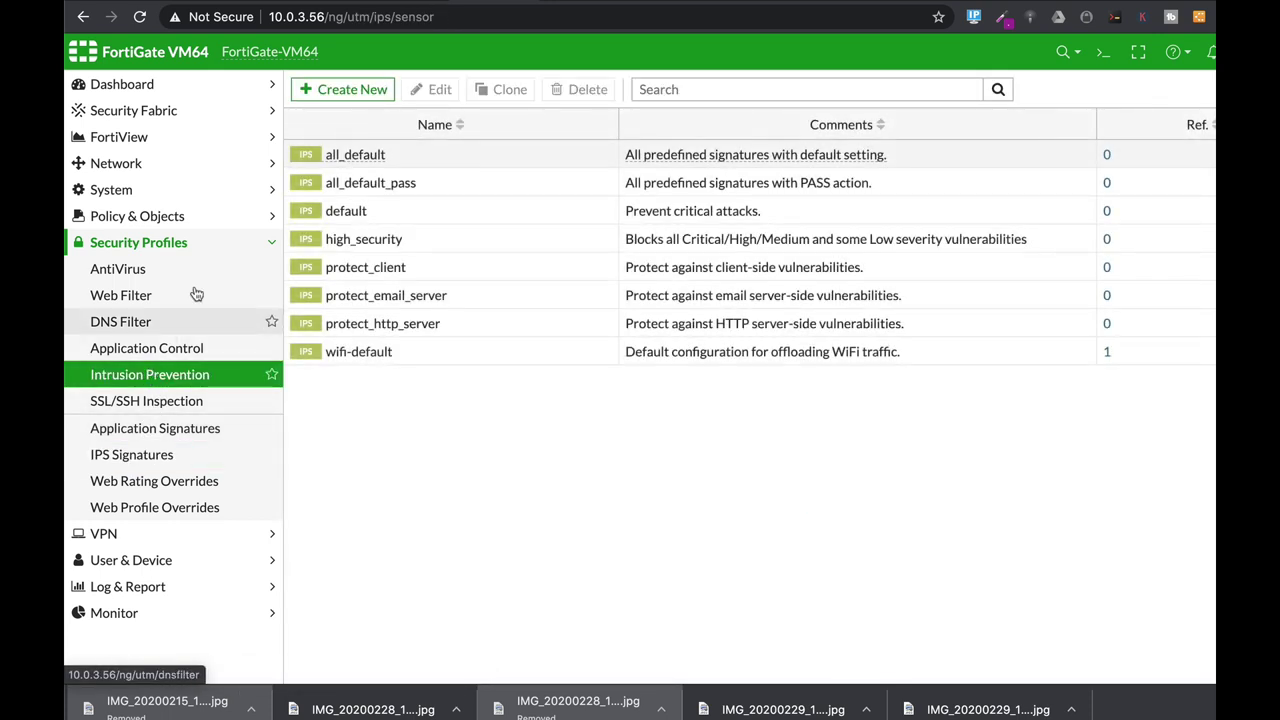
left_click(345, 211)
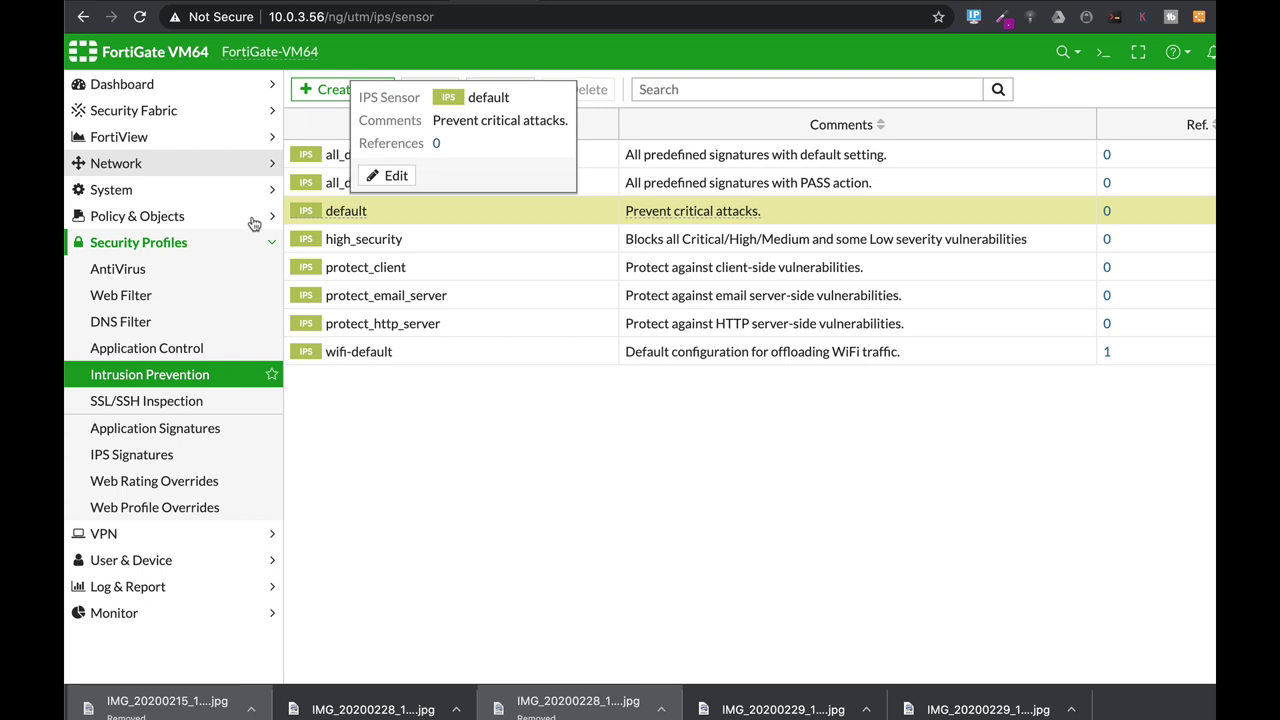
left_click(432, 89)
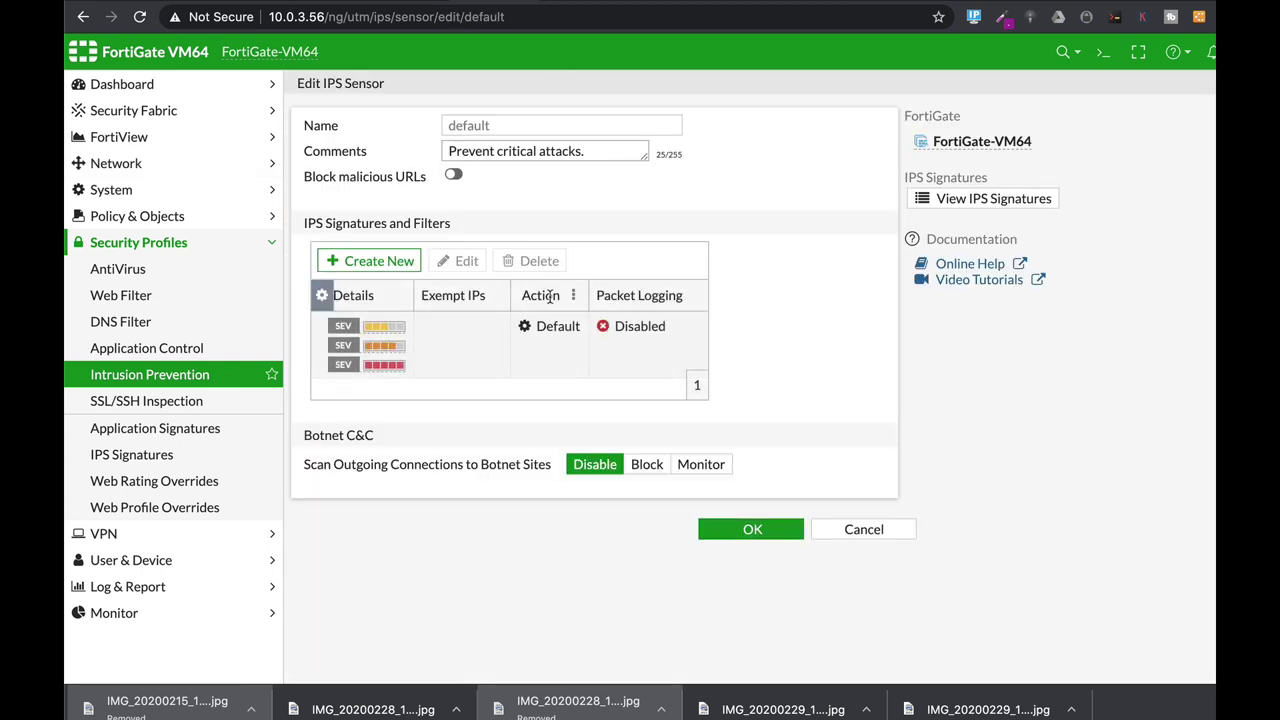
Step: Examine the actions available for the sensor's severity filter, including Quarantine, and close the filter settings without saving
left_click(550, 325)
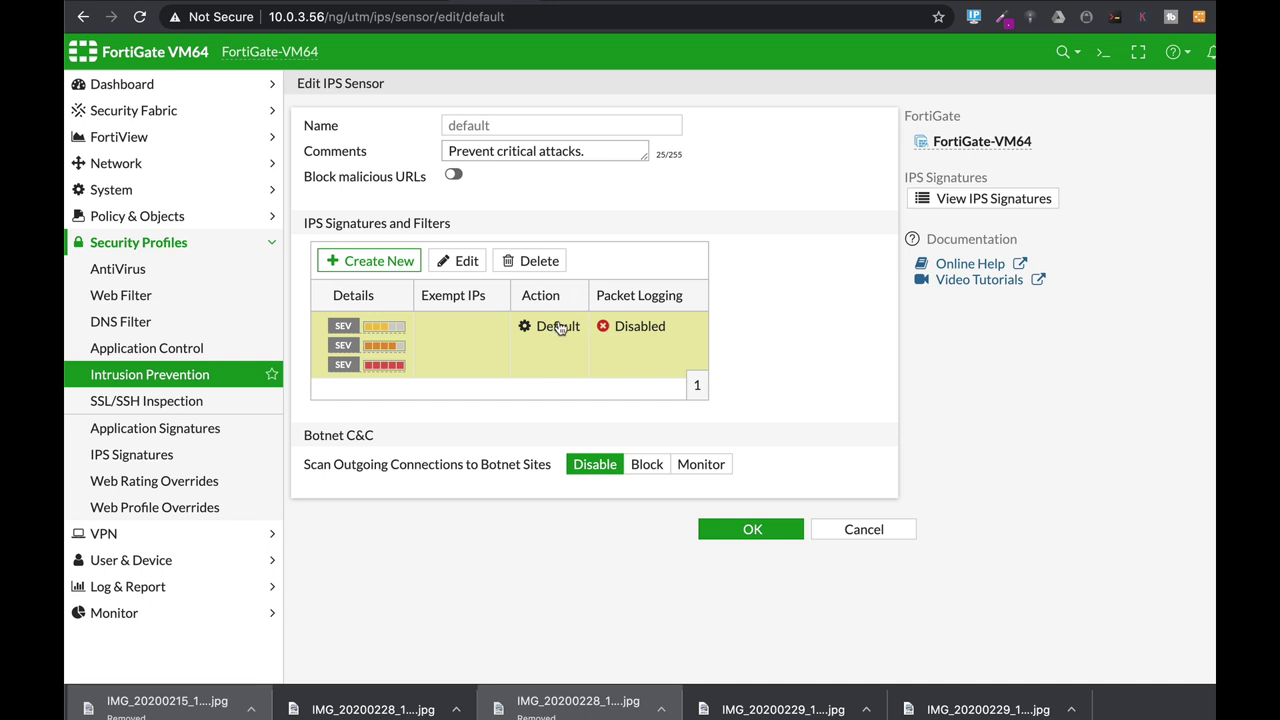
left_click(474, 272)
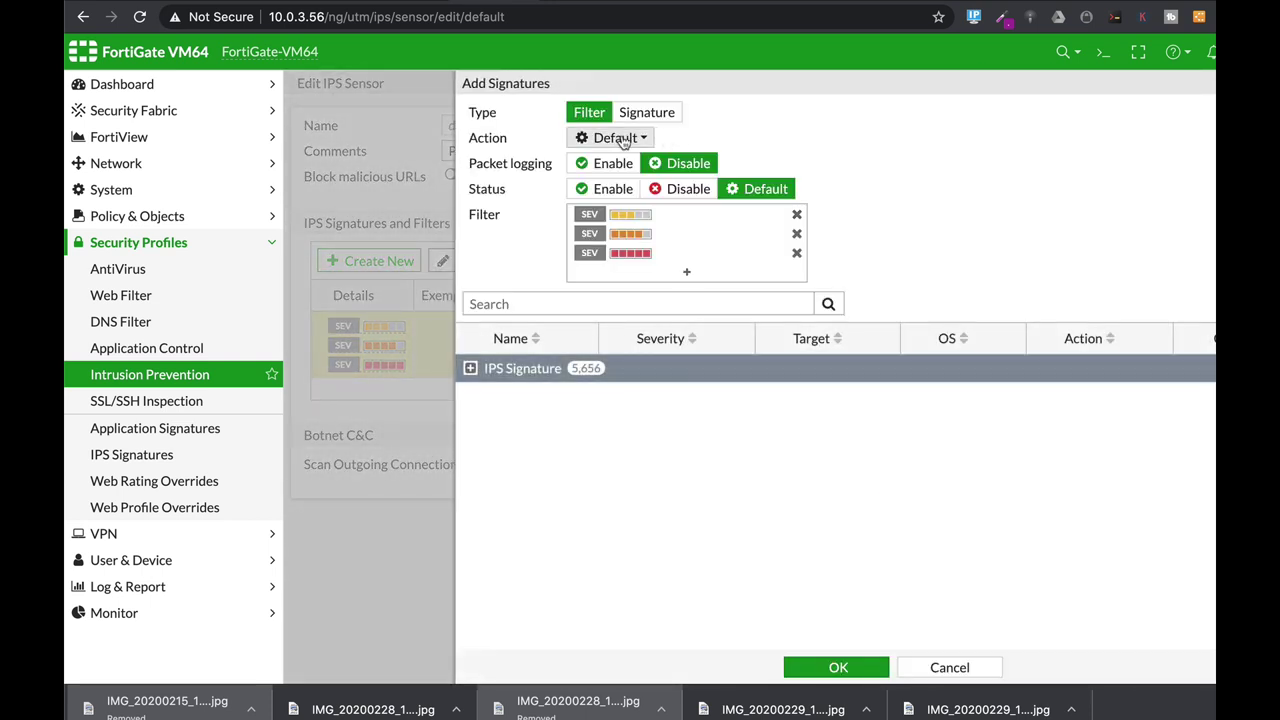
left_click(618, 139)
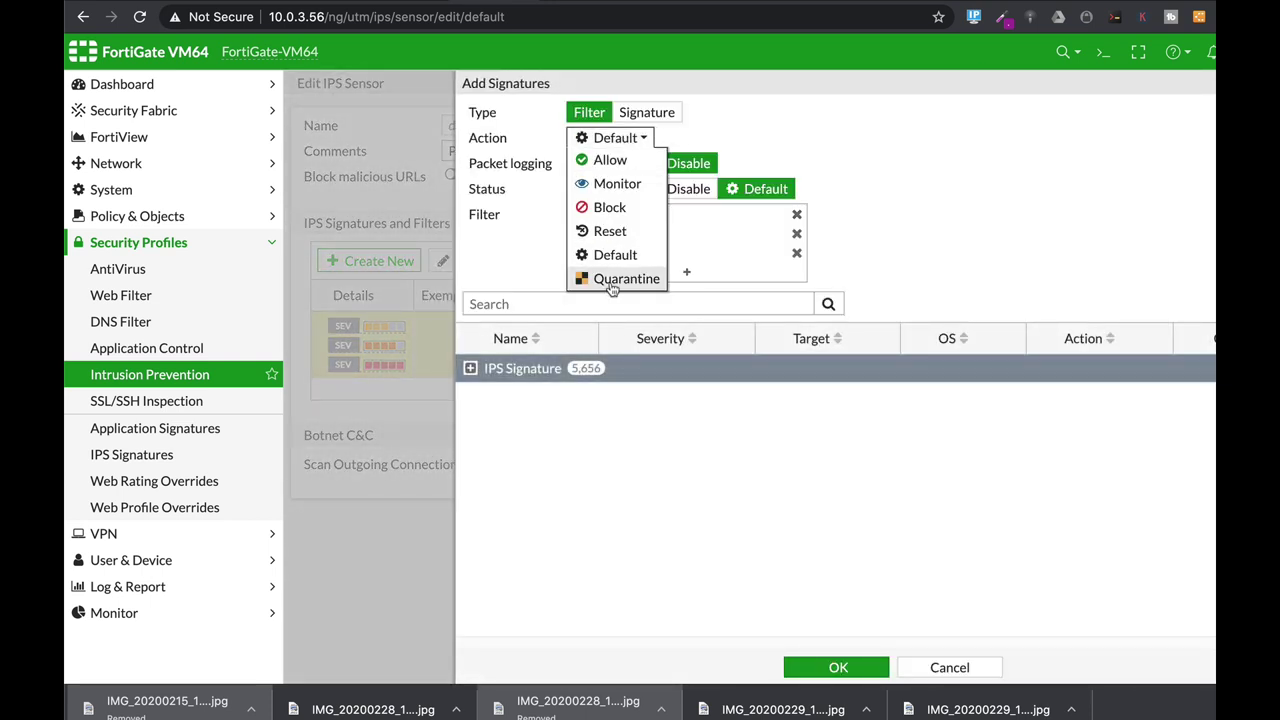
left_click(949, 667)
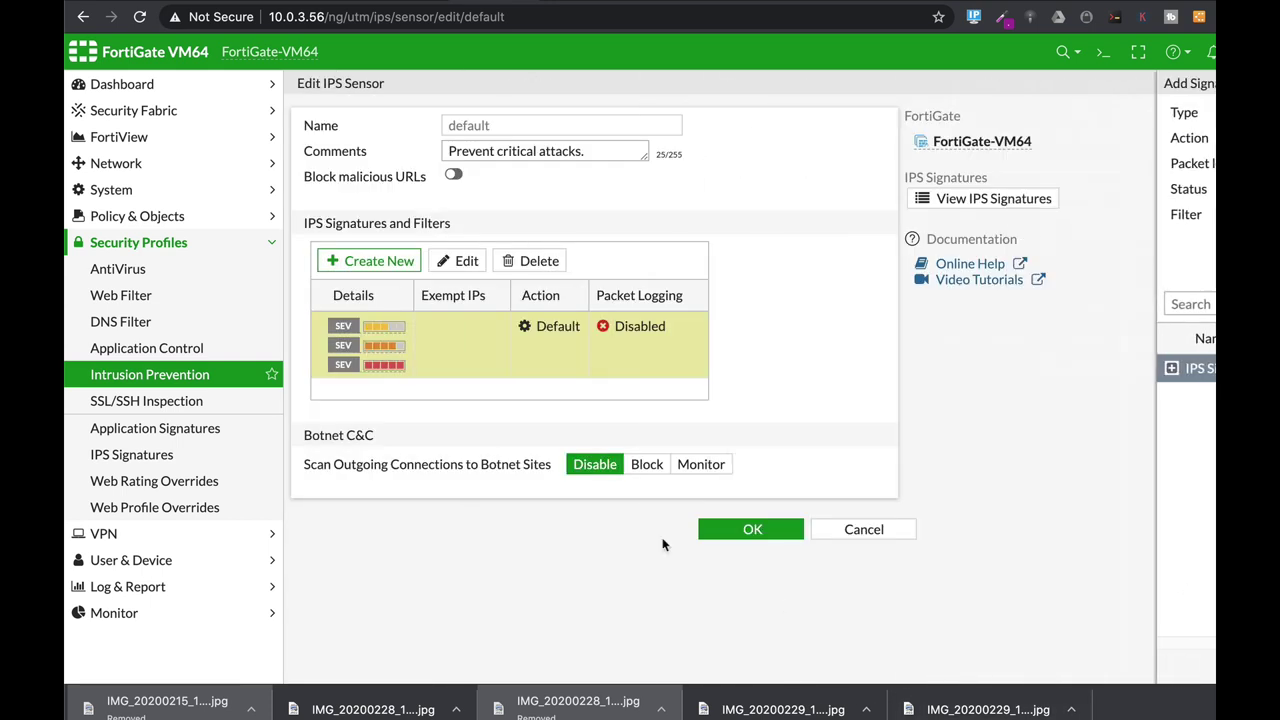
Step: Open the default AntiVirus profile for editing
left_click(128, 268)
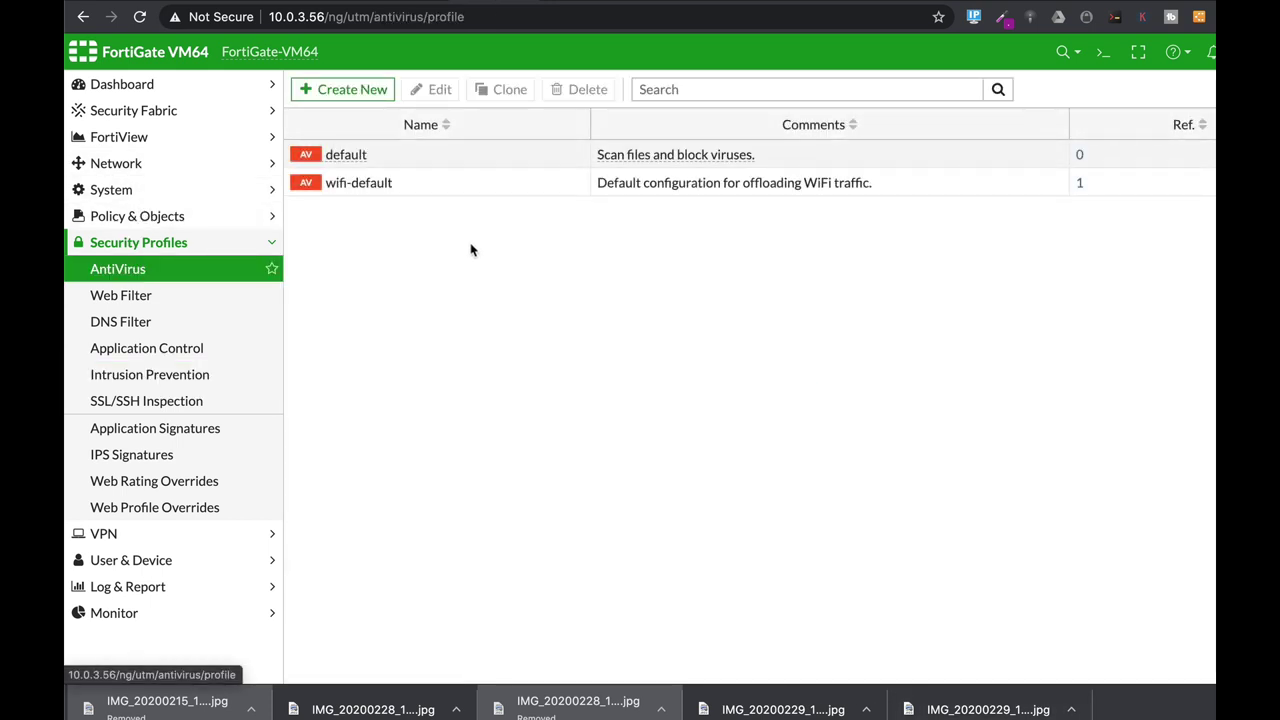
left_click(366, 160)
left_click(437, 90)
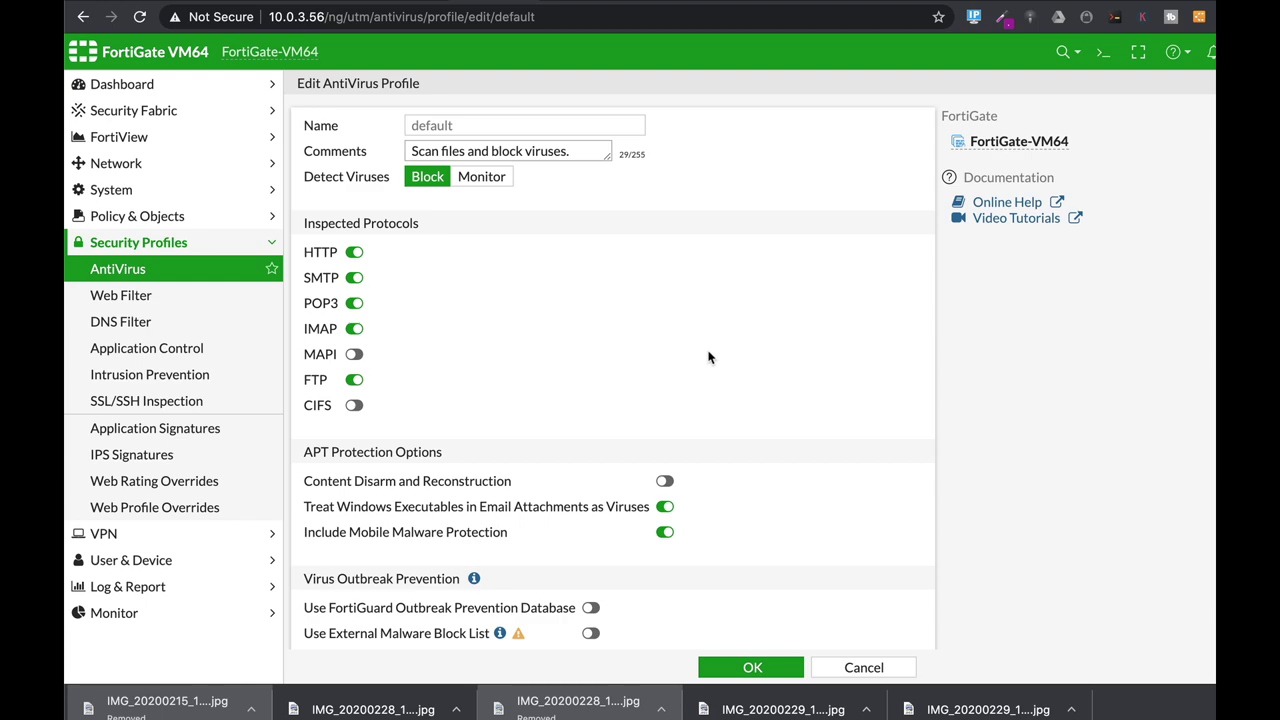
Step: Enter the default antivirus profile's configuration in the CLI console with config antivirus profile and edit default
left_click(1104, 53)
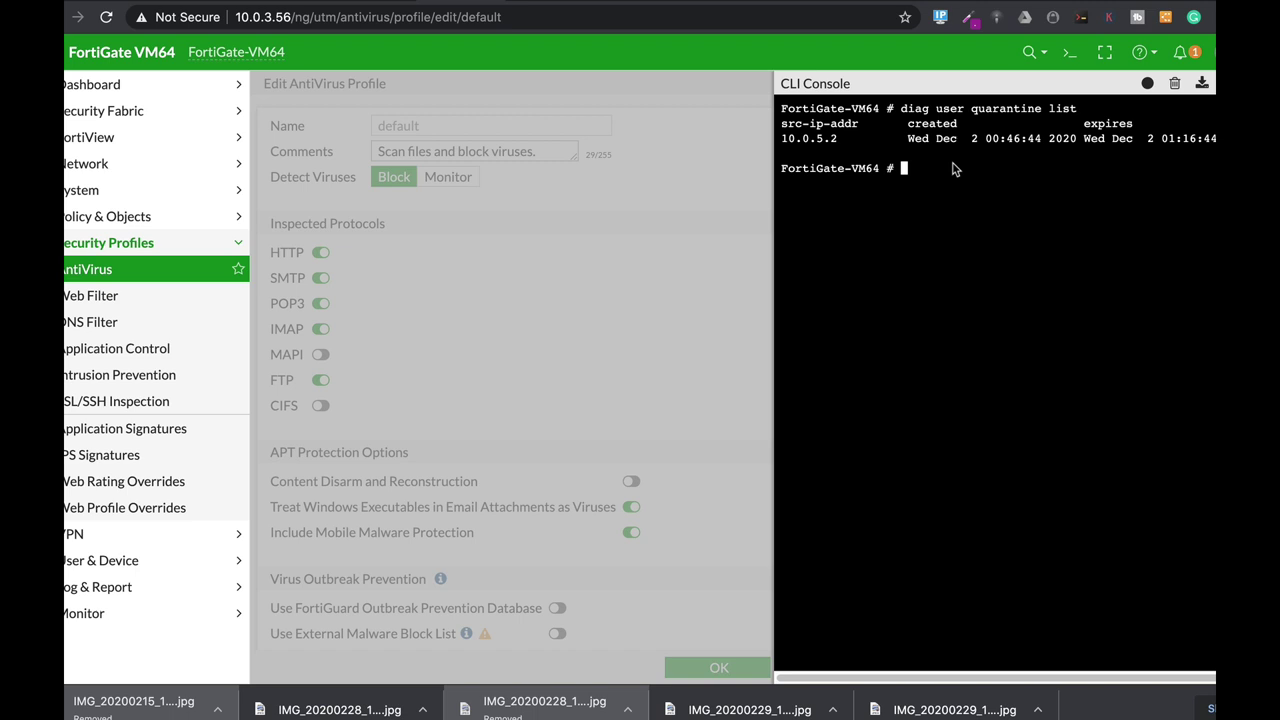
type("confi")
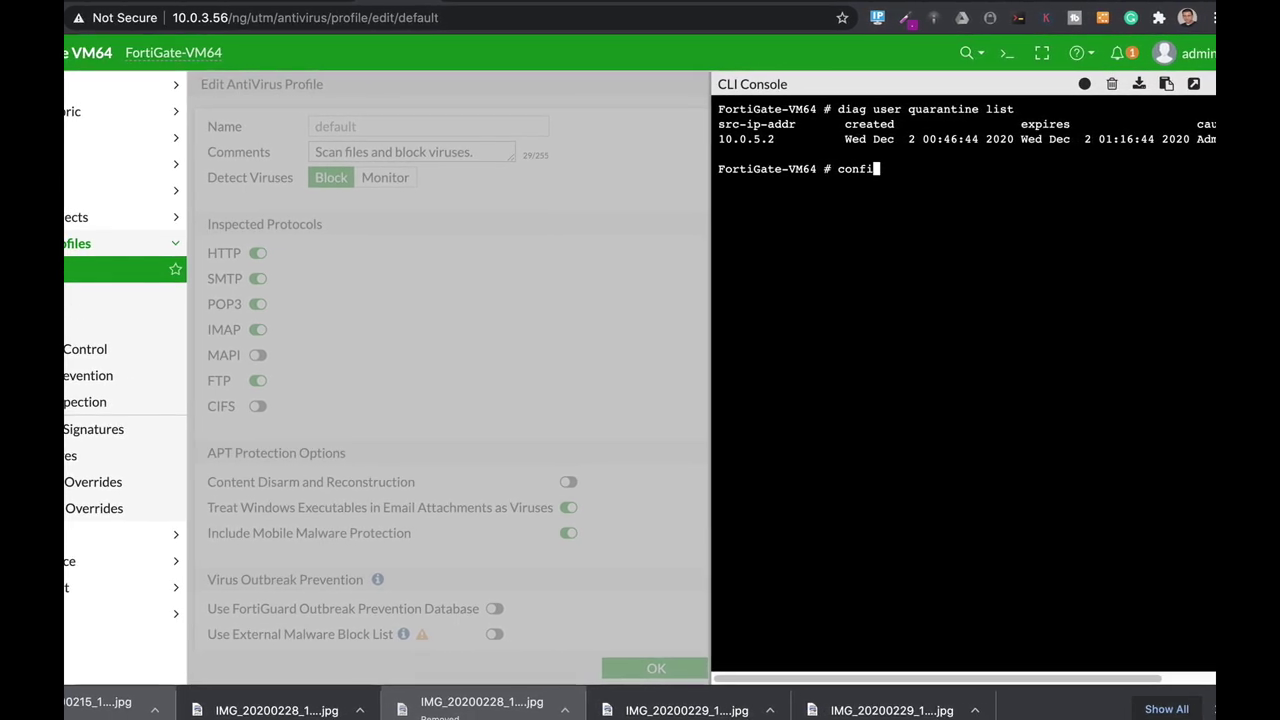
type("g ")
type("antivirus ")
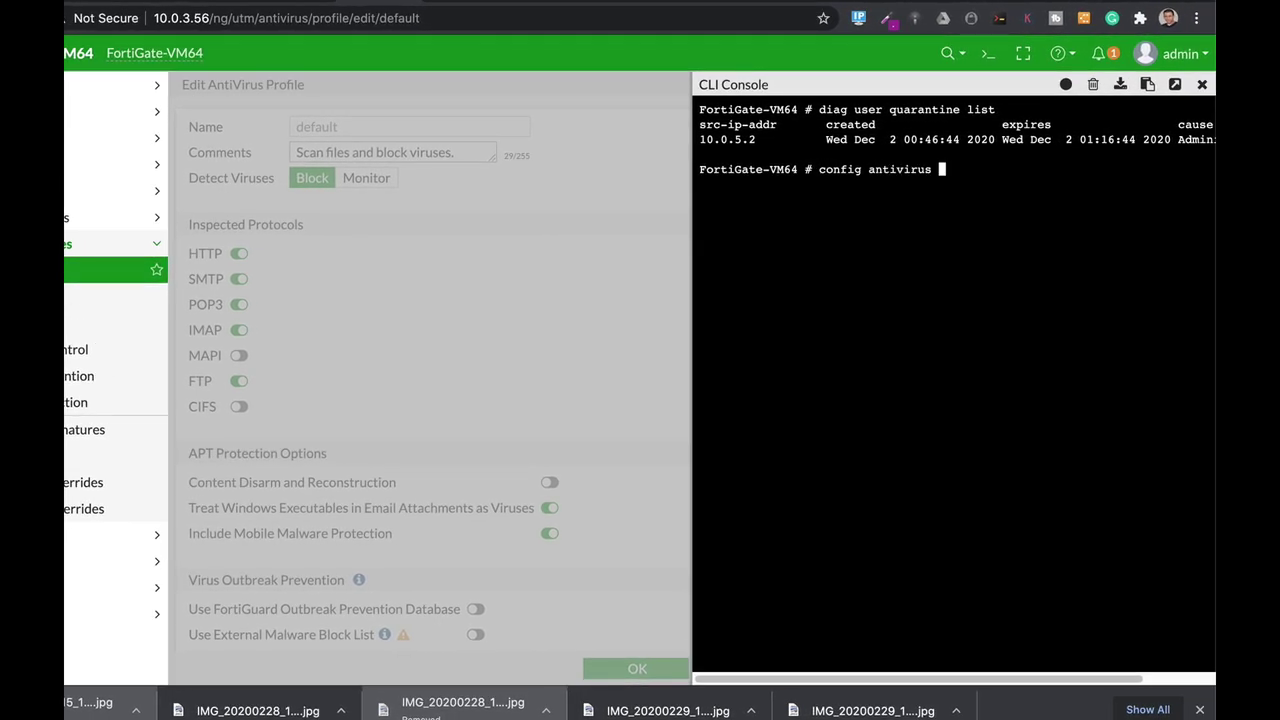
type("profile")
key("Return")
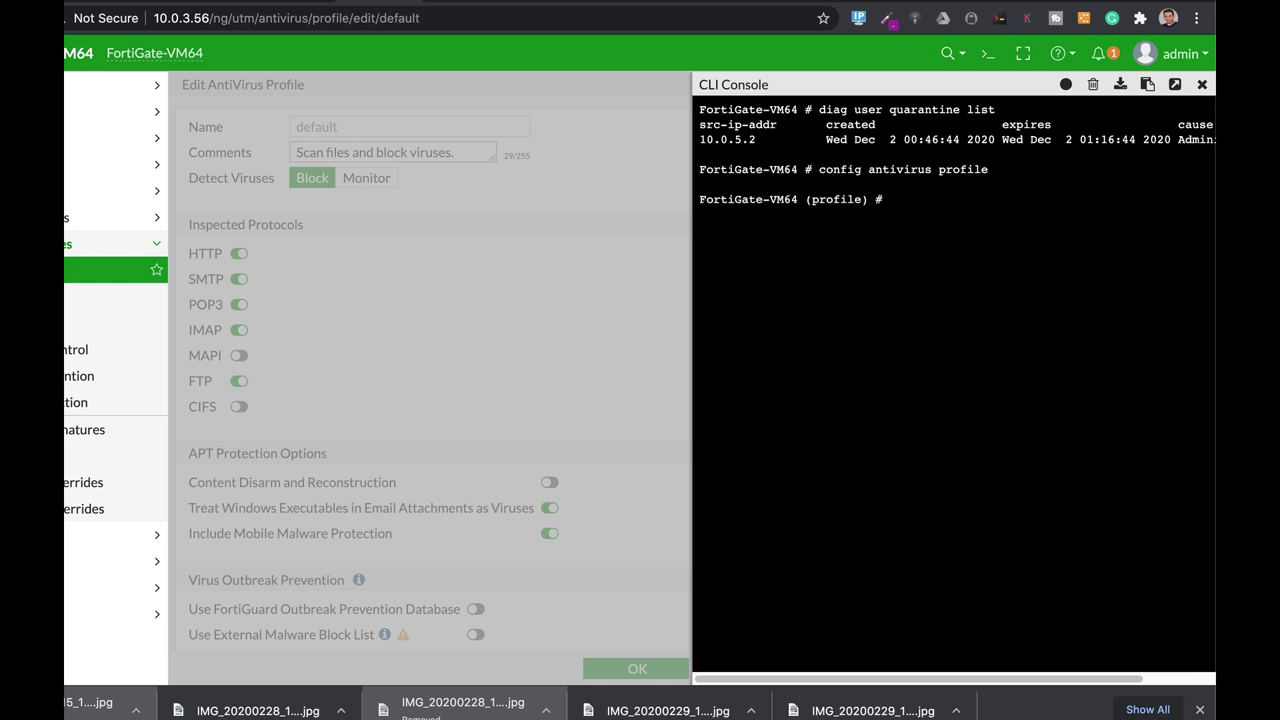
type("edit default")
key("Return")
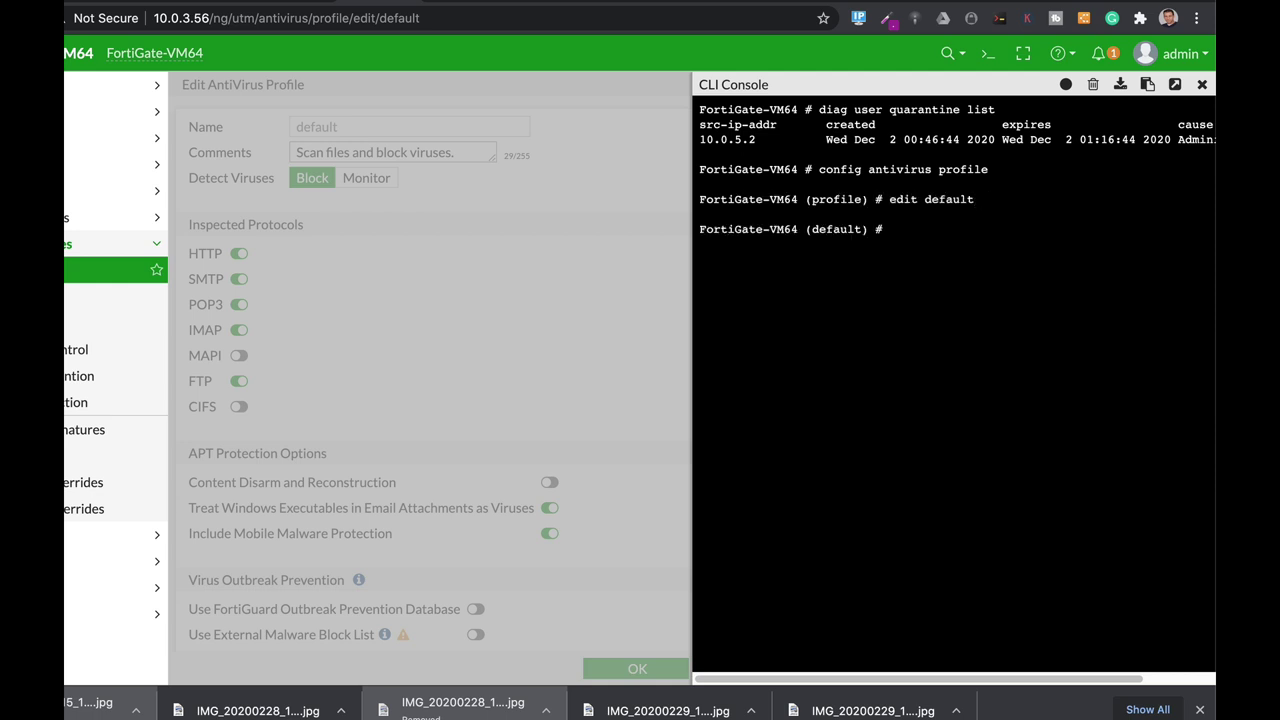
Step: Enter config nac-quar for the default profile and set infected to quar-src-ip
type("config nac-quar")
key("Return")
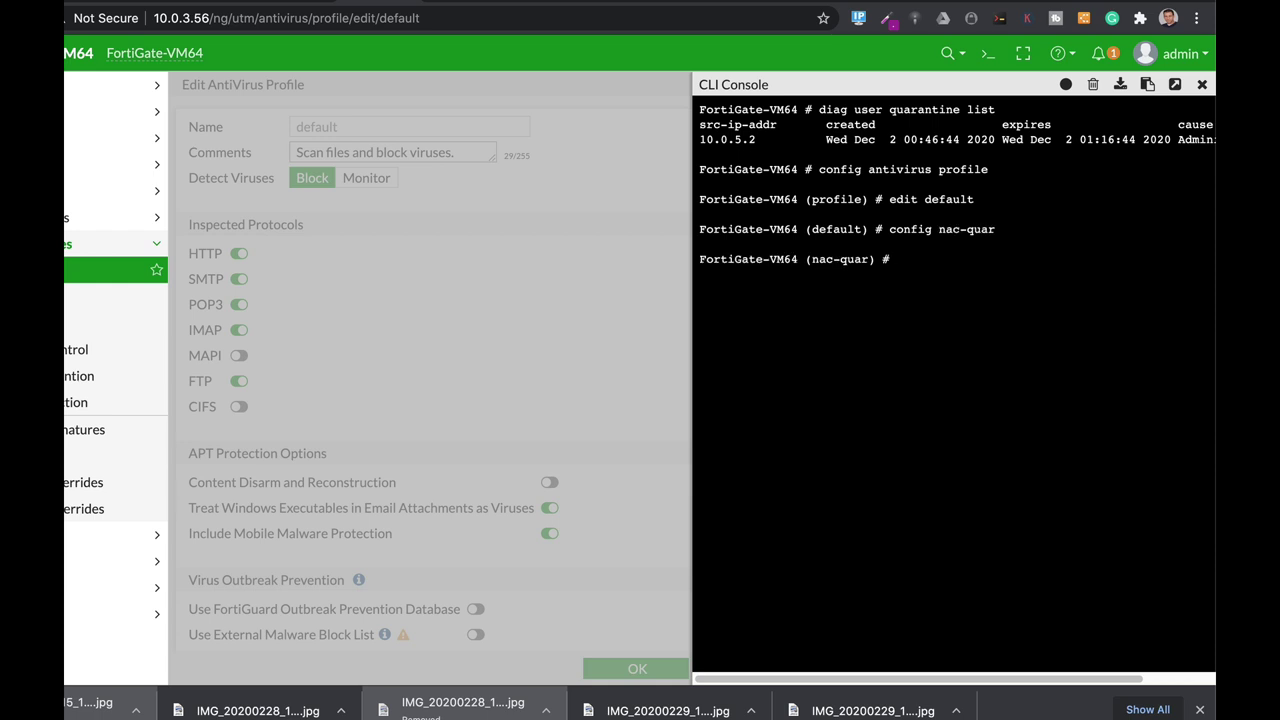
type("se")
type("t infected ")
type("quar")
key("Tab")
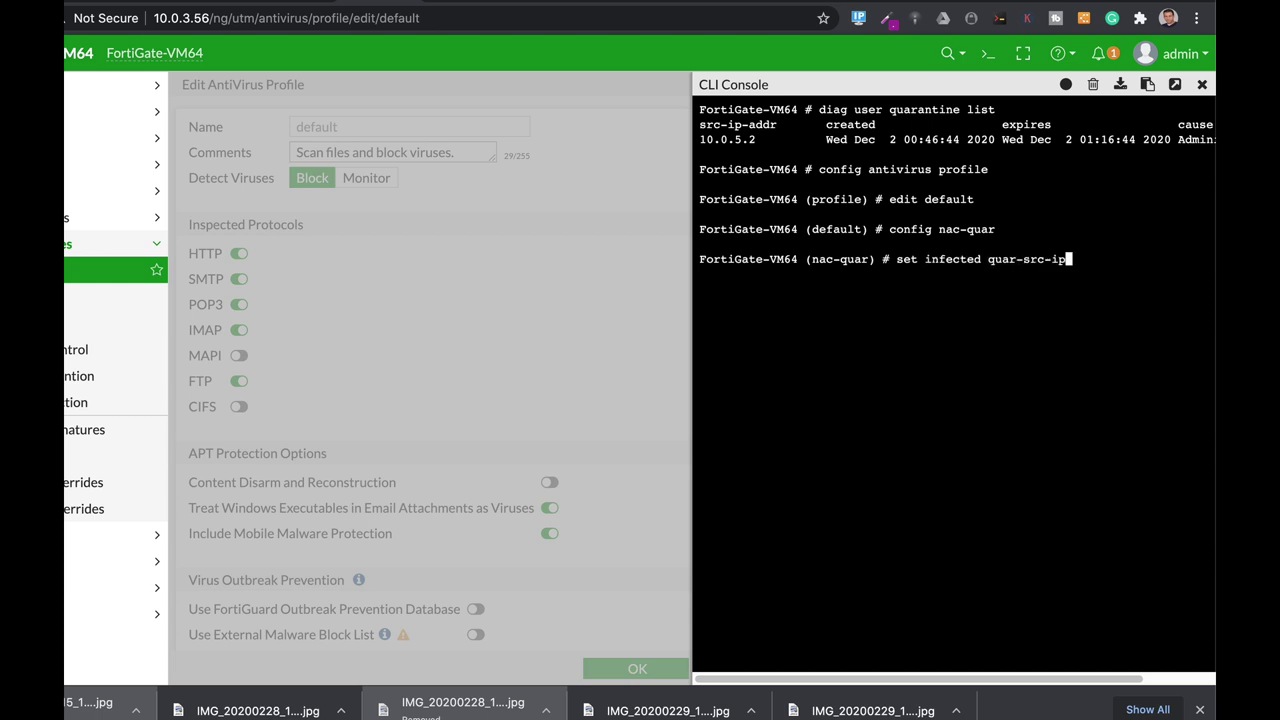
key("Return")
Step: Set the antivirus profile's quarantine expiry to 30m
type("s")
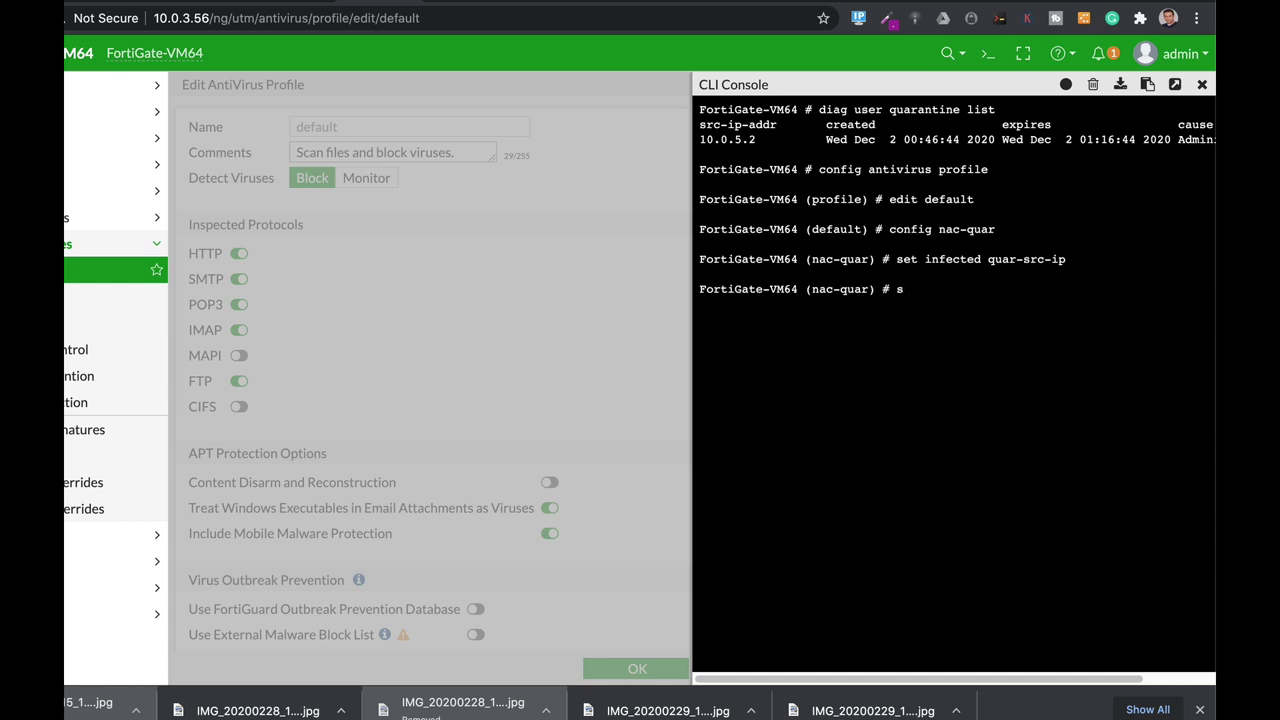
type("et expiry 30m")
key("Return")
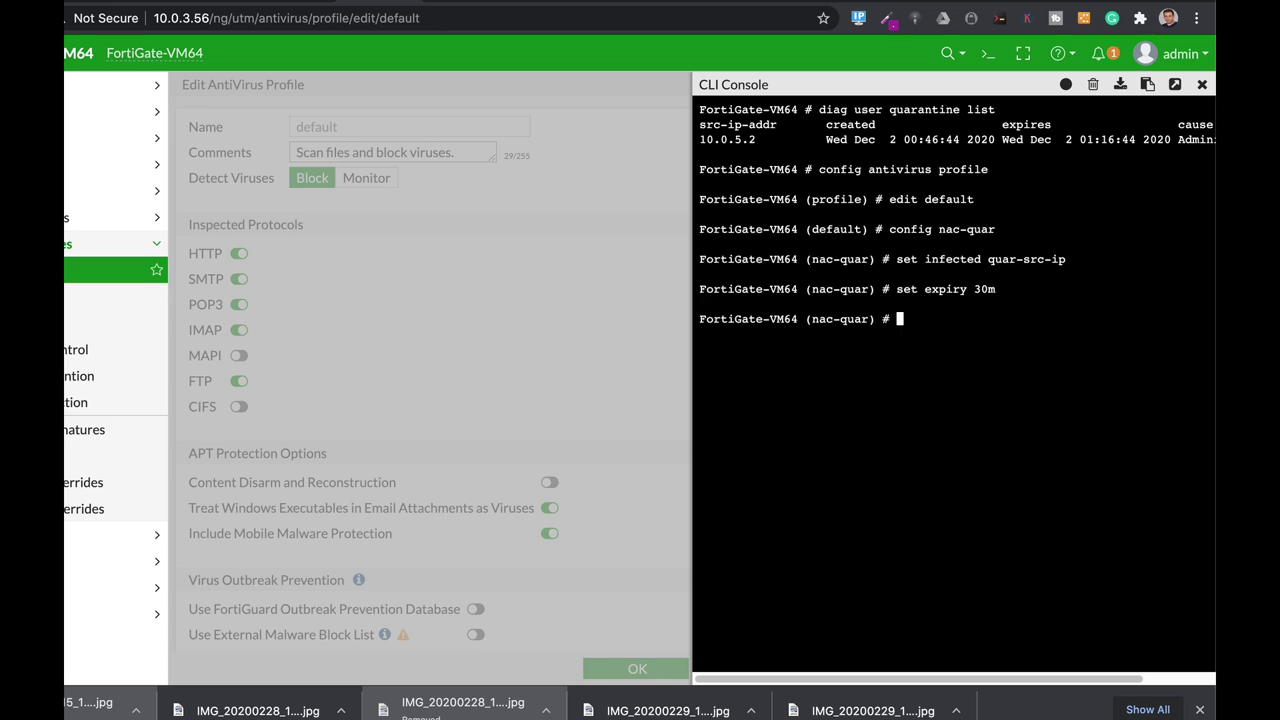
Step: Enter the user quarantine configuration in the CLI console with config user quarantine
type("conf")
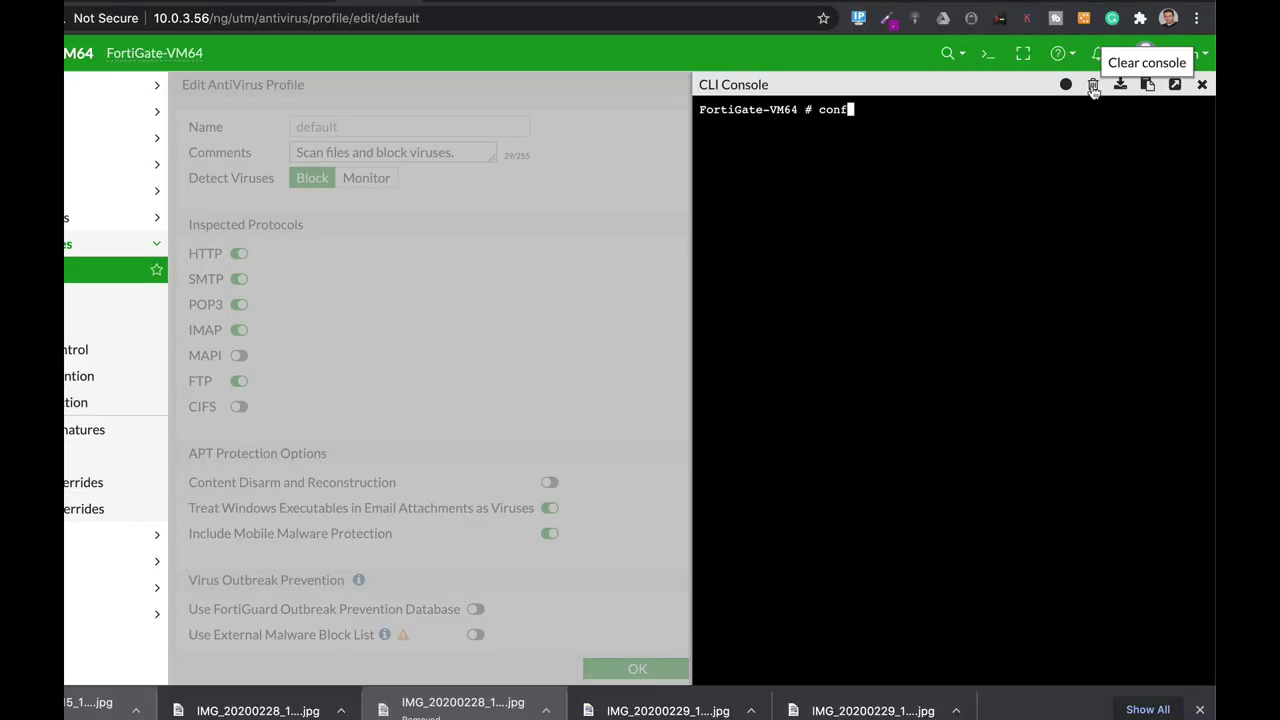
type("ig use")
key("Tab")
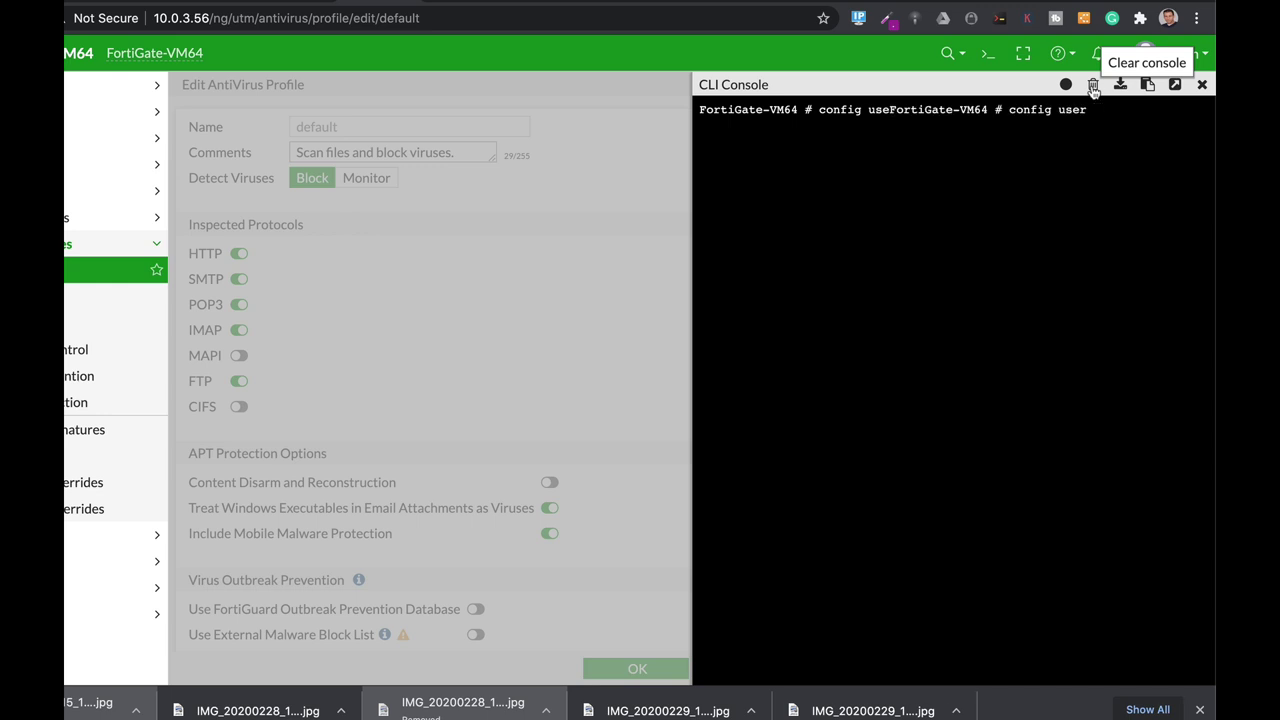
type("qu")
key("Tab")
key("Return")
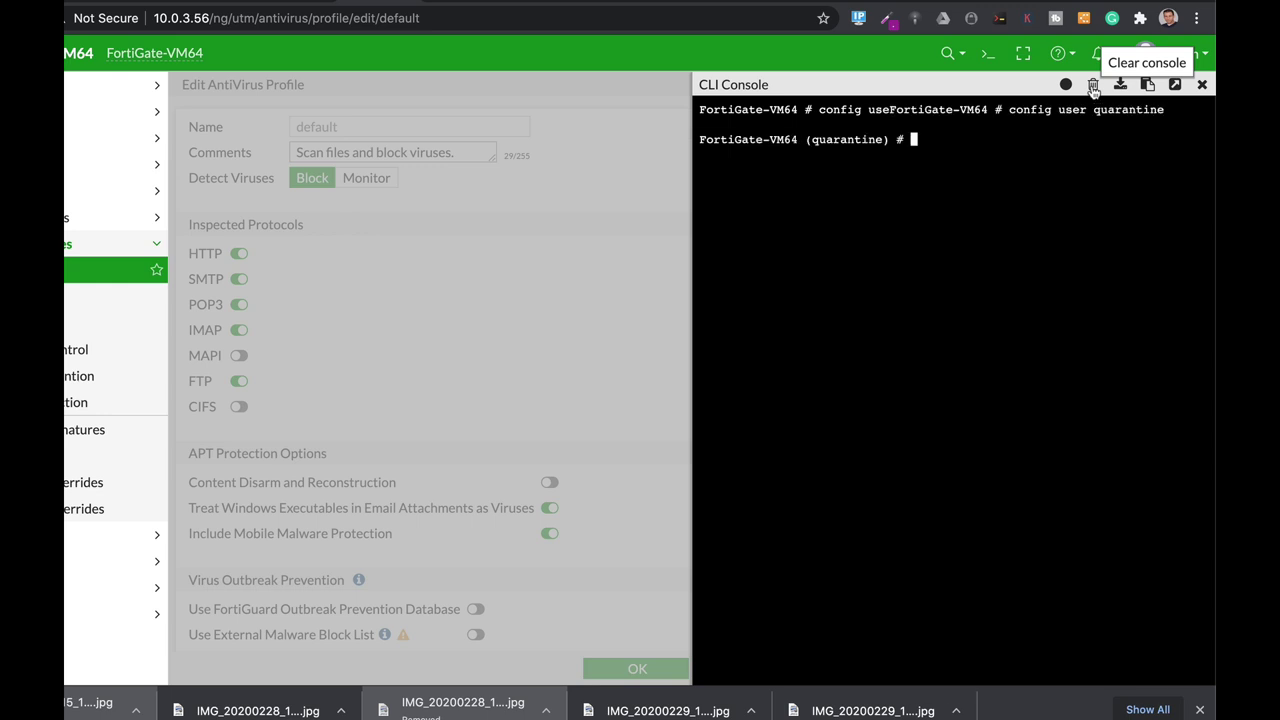
Step: Enter config targets and create a quarantine target entry with edit "PC1"
type("config ta")
key("Tab")
key("Return")
type("edi")
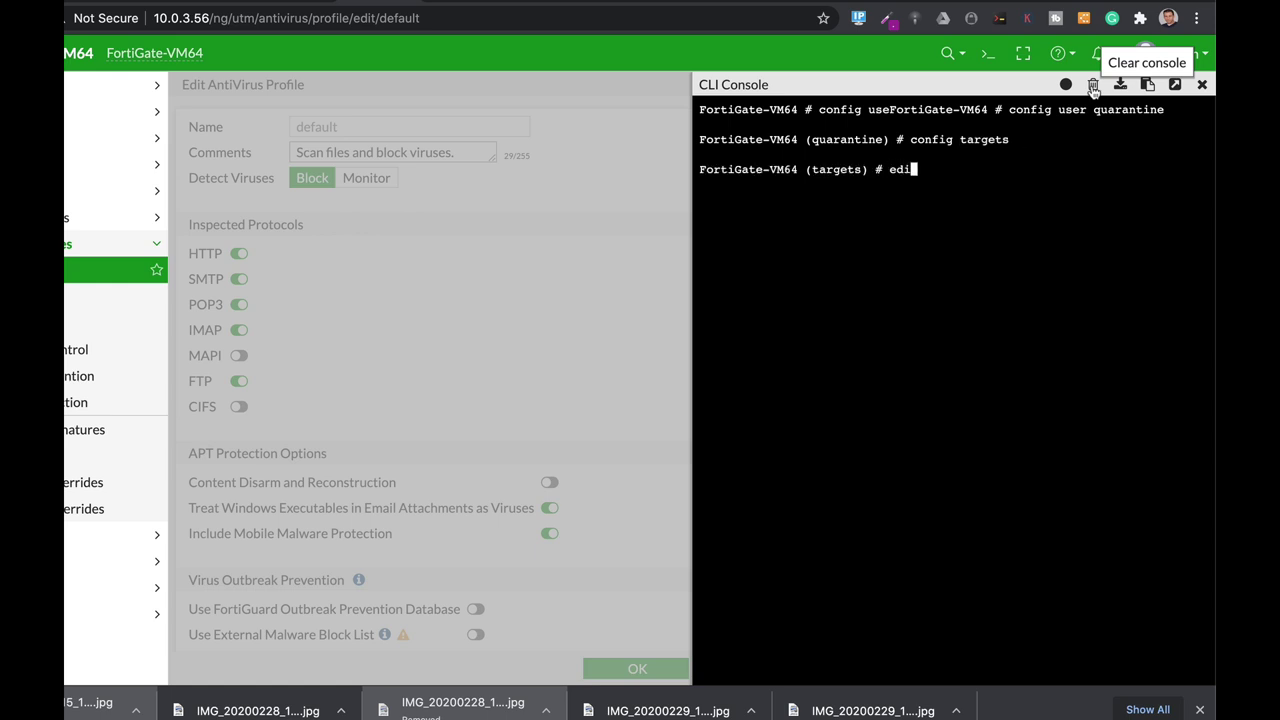
type("t \"PC1:")
key("BackSpace")
type("\"")
key("Return")
Step: Enter config macs for PC1, add the MAC address 00:ff:ae:c1:fe:11 with edit, and finish the entry with next
type("co")
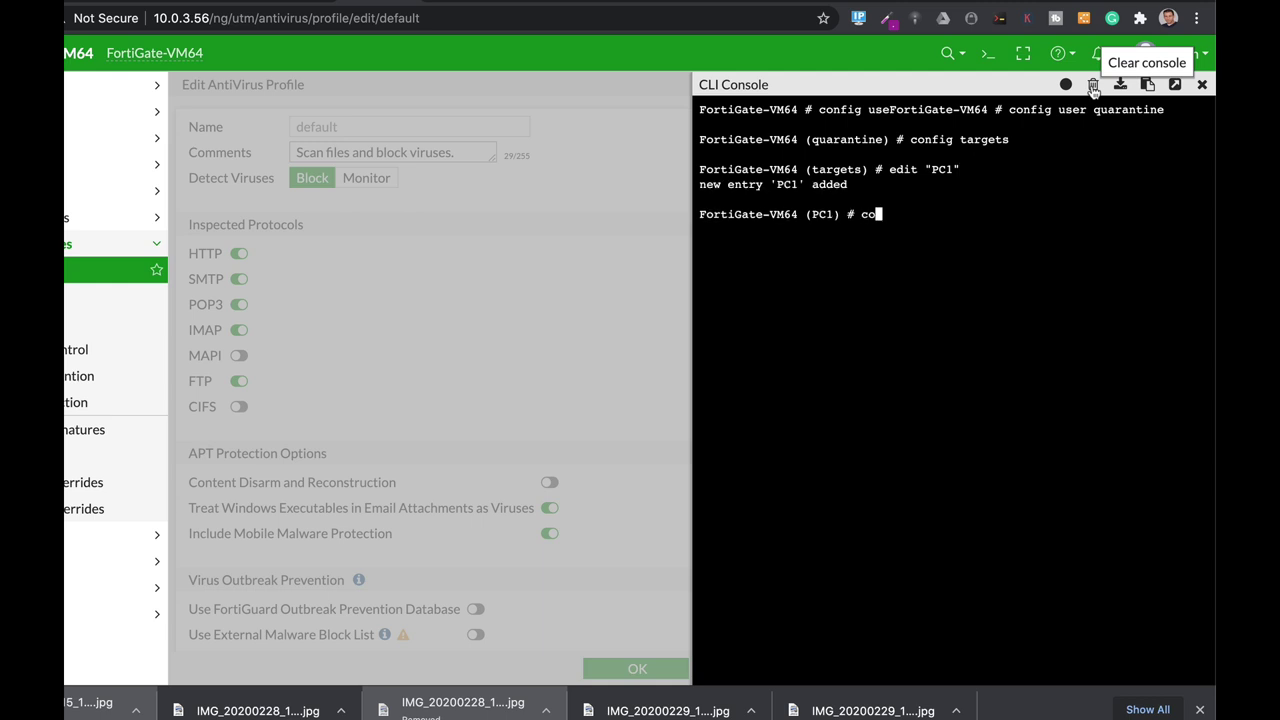
type("nfig macs")
key("Return")
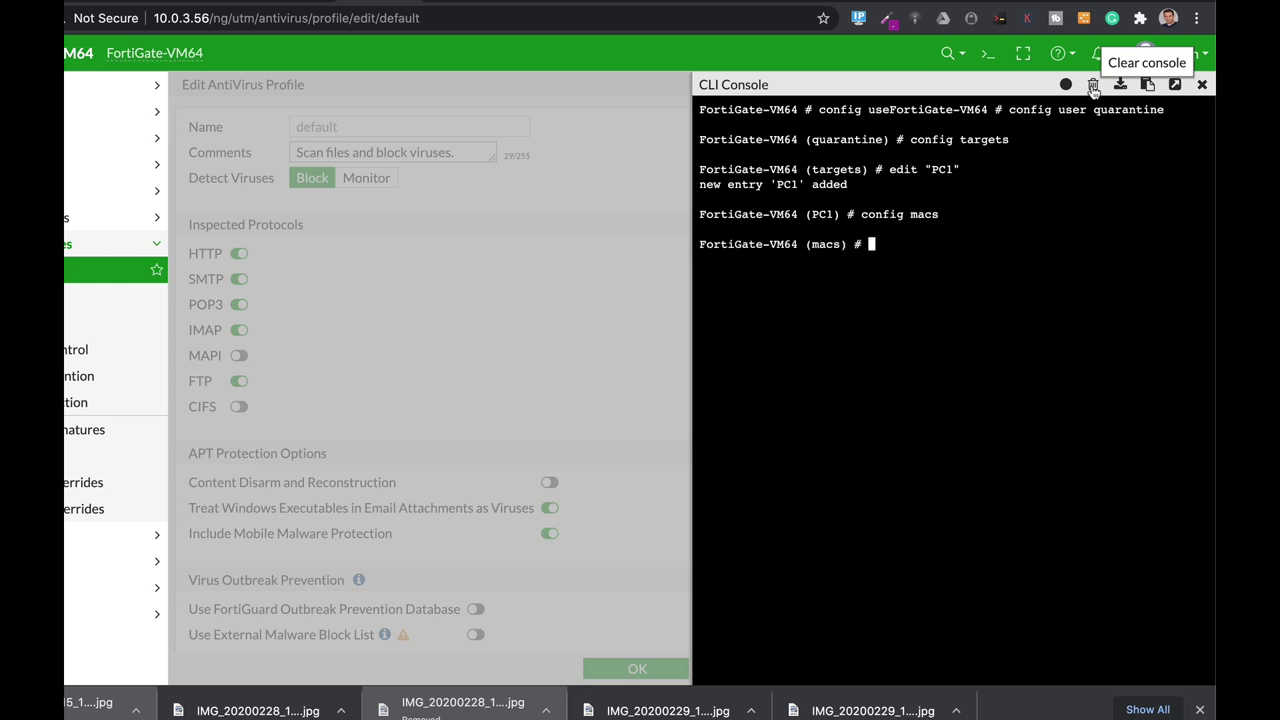
type("edit 00:ff:ae:c1:fe:11")
key("Return")
type("next")
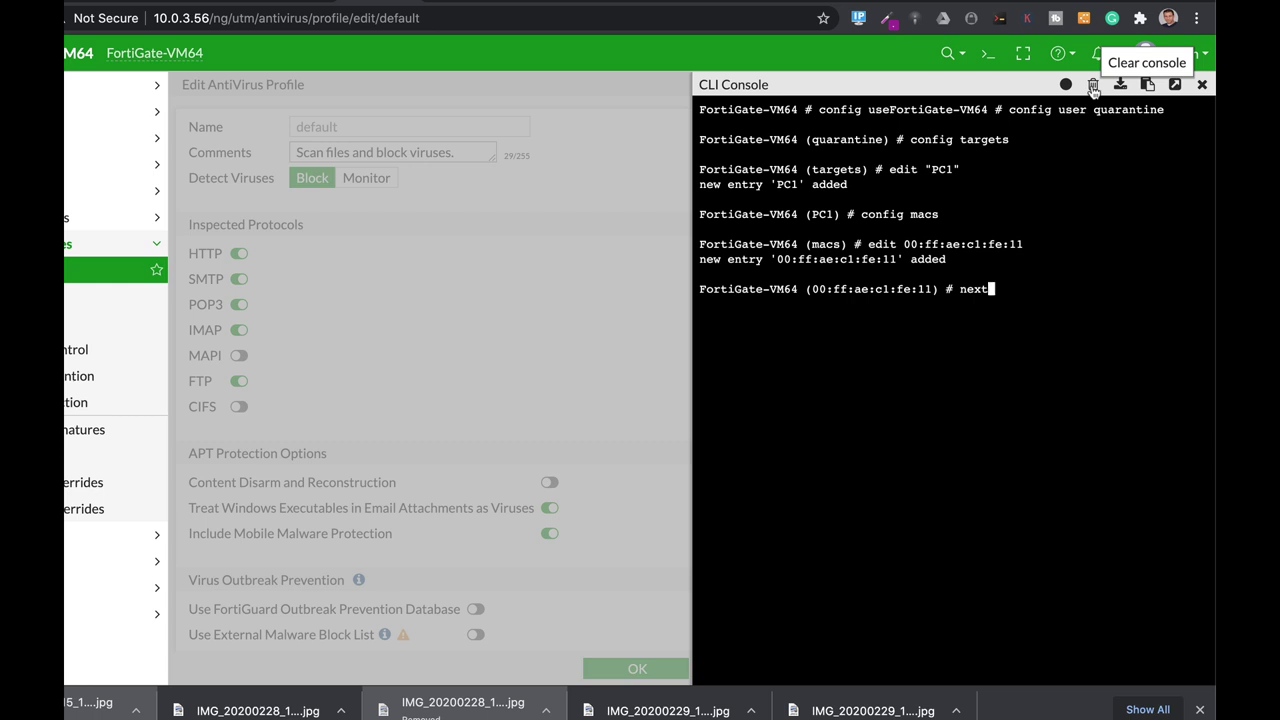
key("Return")
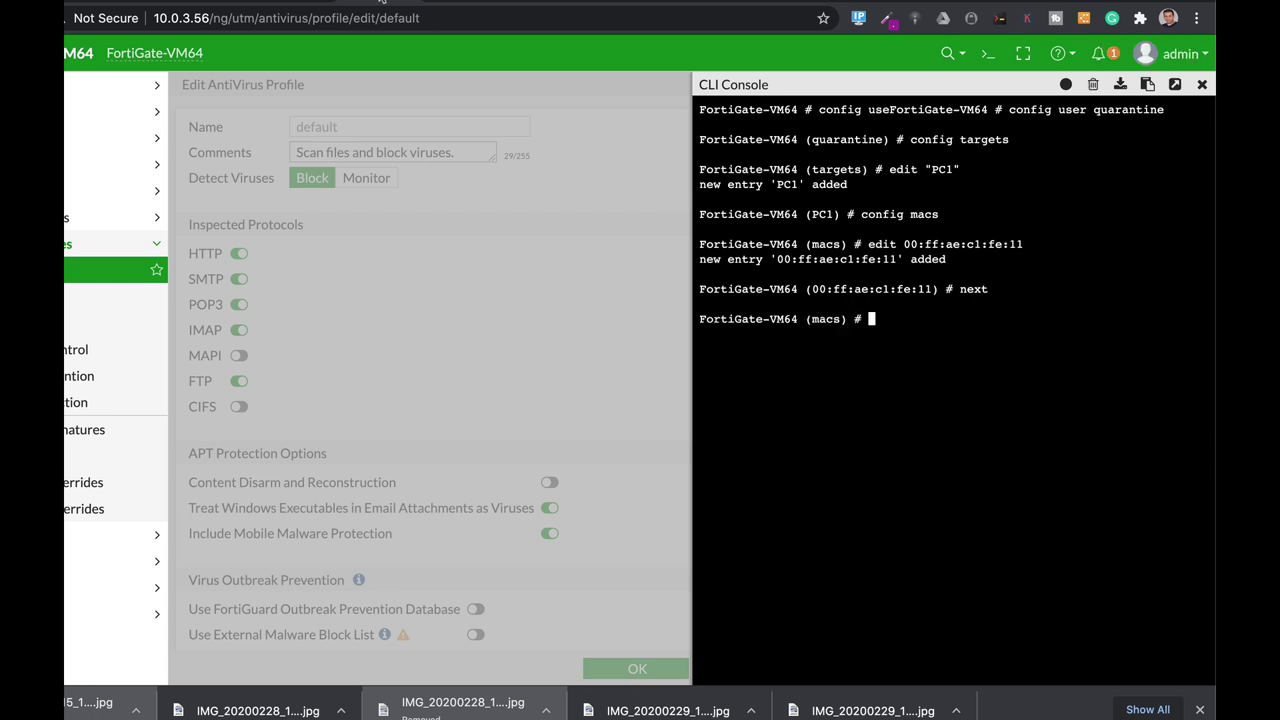
Step: Save the PC1 quarantine target and leave all nested configuration levels with end, next, end and end
type("end")
key("Return")
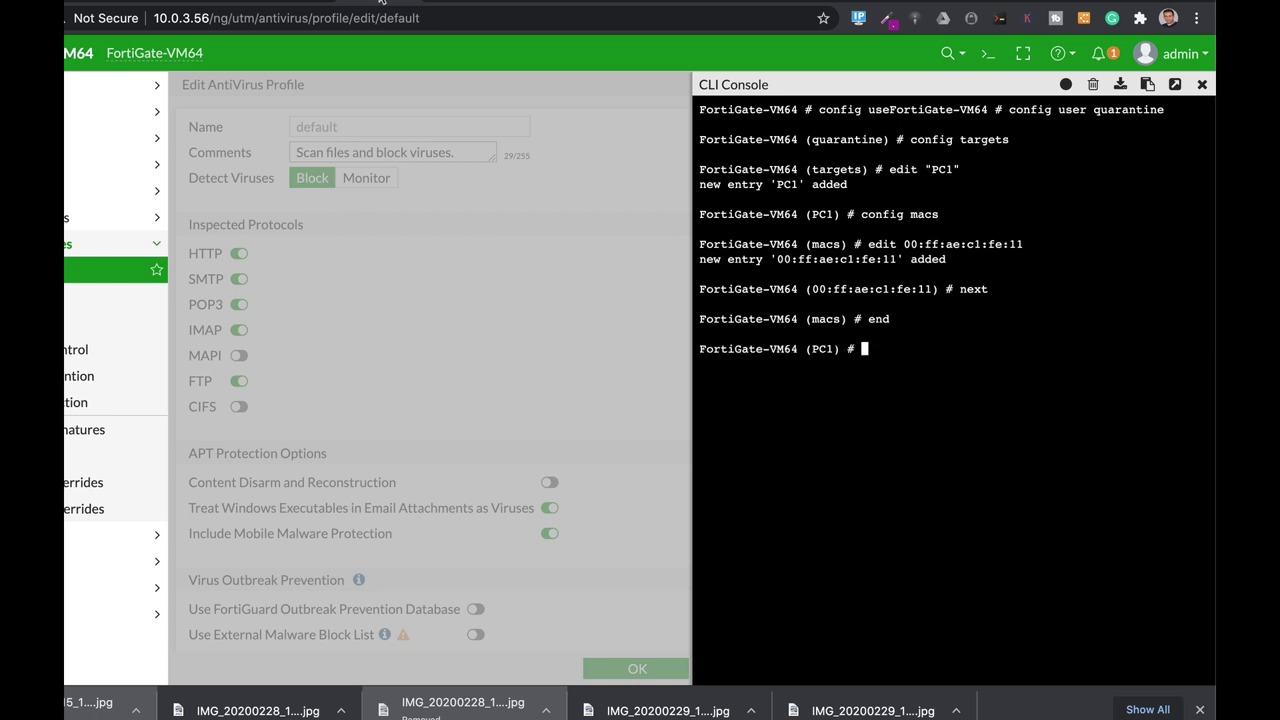
type("next")
key("Return")
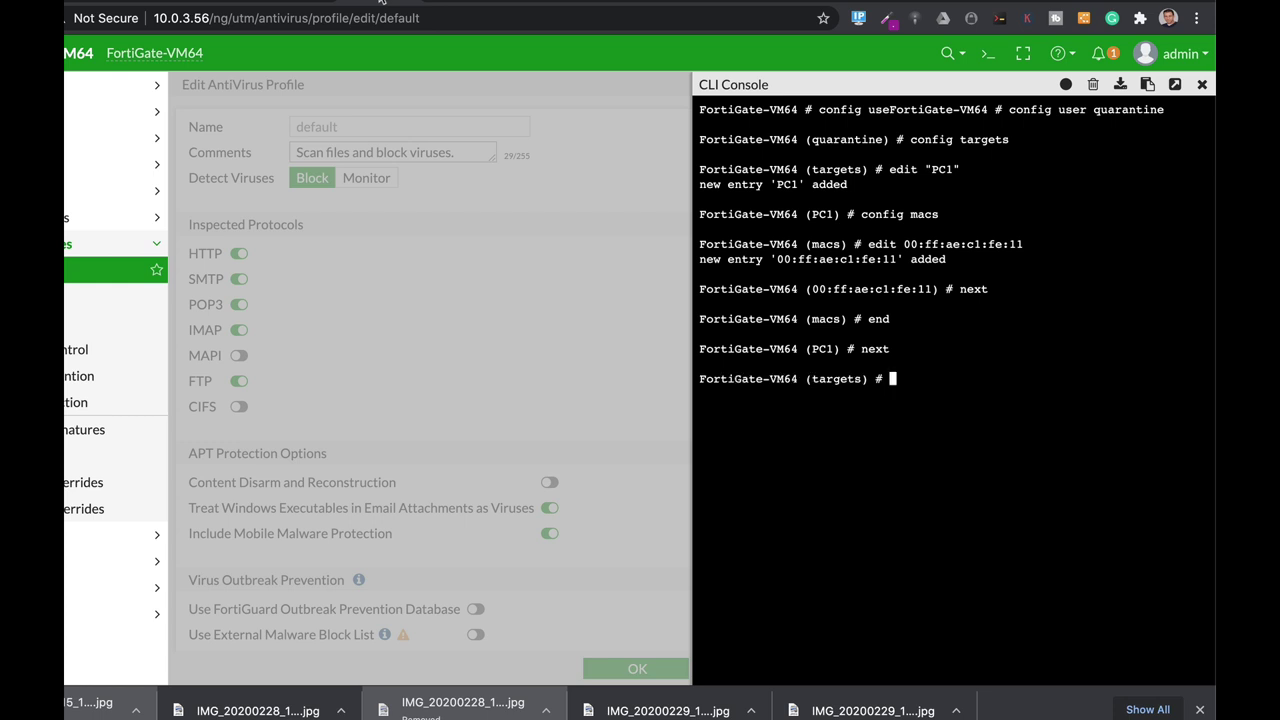
type("end")
key("Return")
type("end")
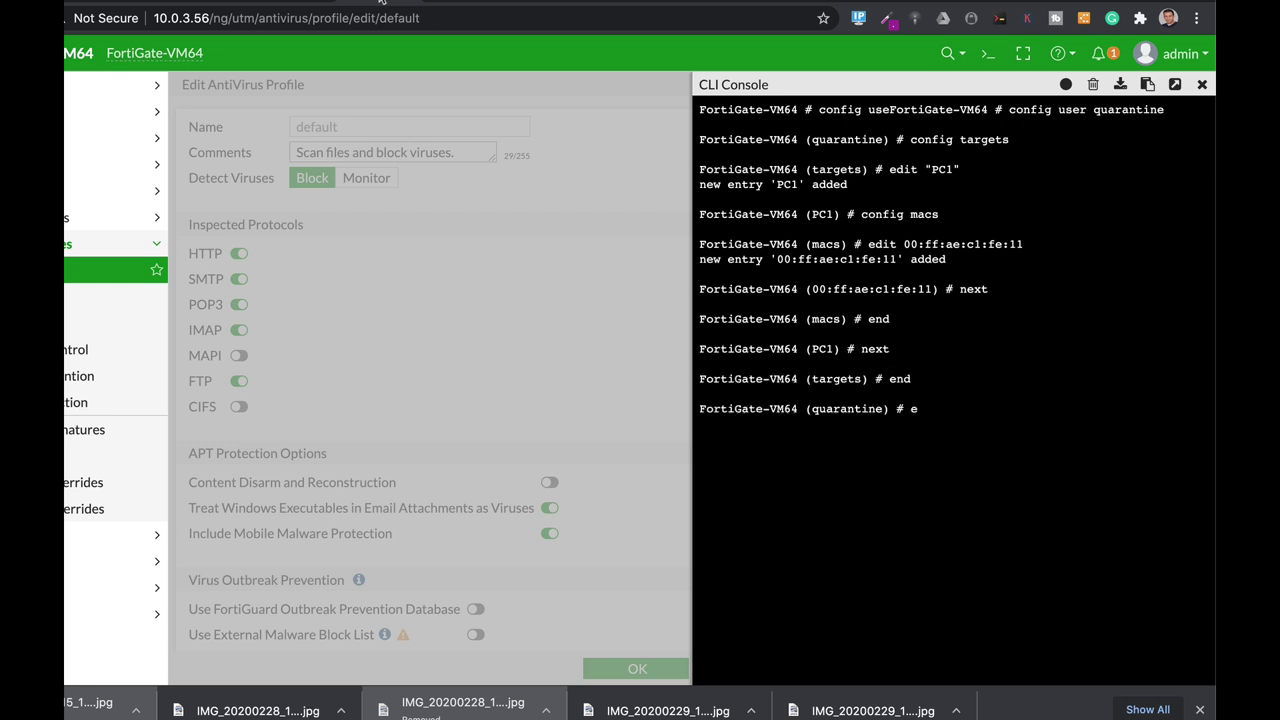
key("Return")
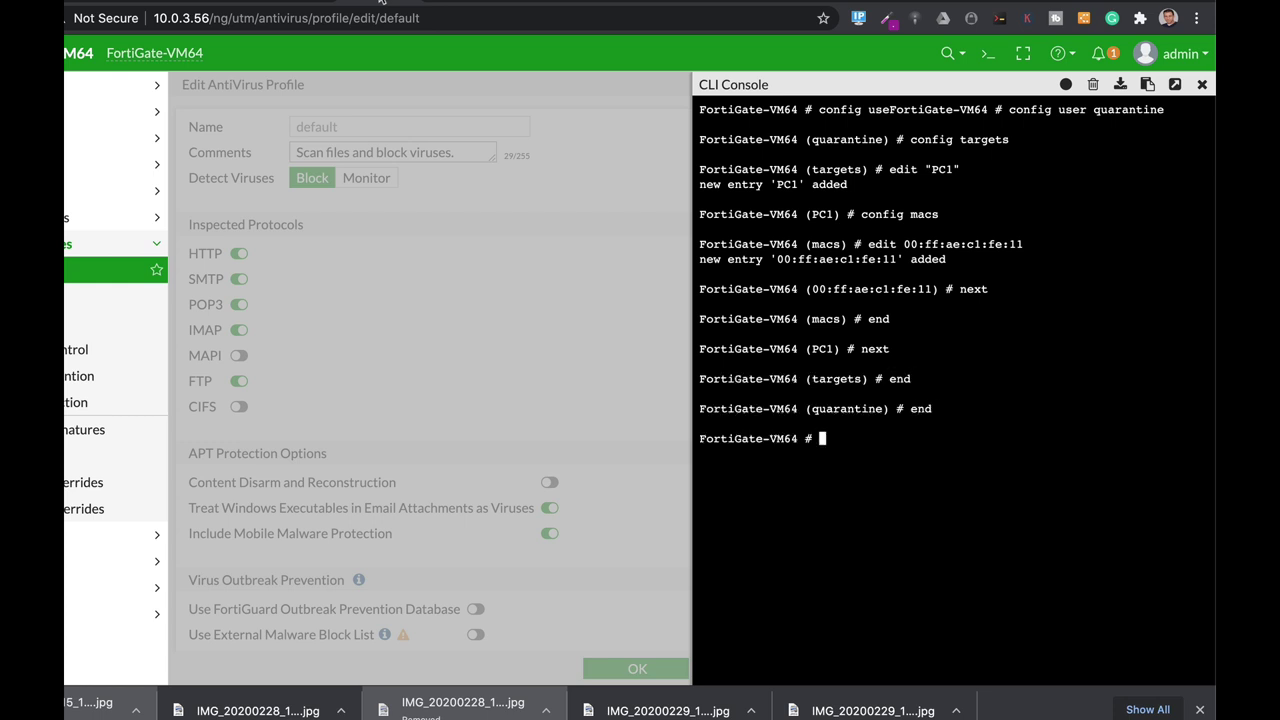